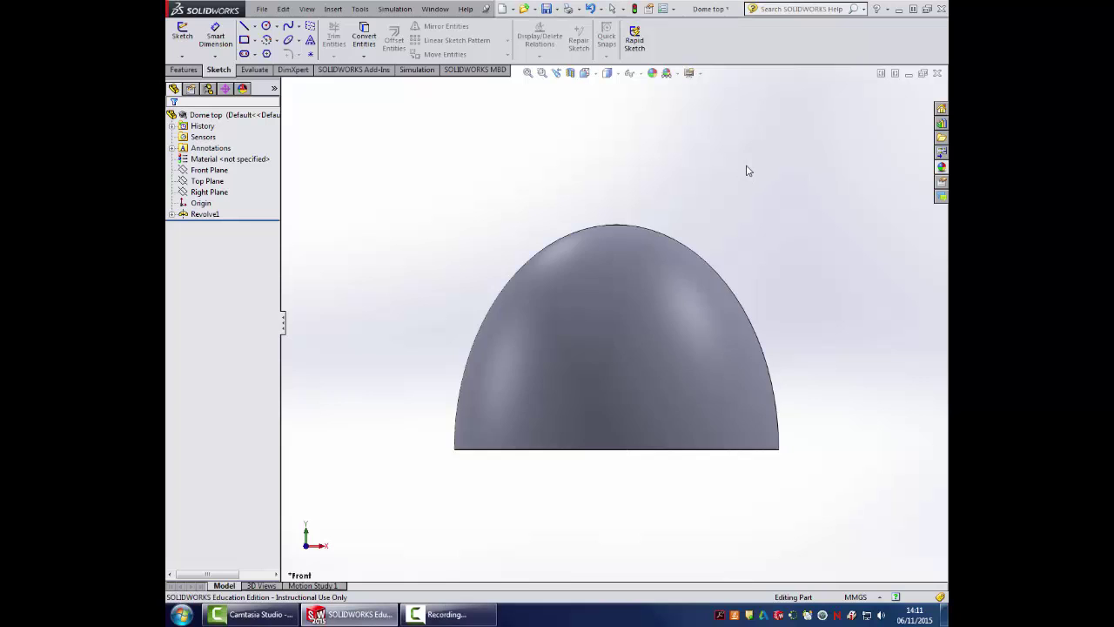
Orbit the dome through tilted, side-on and underside views to inspect its open base
mouse_move(746, 169)
middle_down()
mouse_move(737, 256)
mouse_move(733, 190)
mouse_move(682, 164)
mouse_move(657, 174)
mouse_move(685, 286)
mouse_move(667, 229)
mouse_move(609, 167)
mouse_move(582, 197)
mouse_move(619, 250)
middle_up()
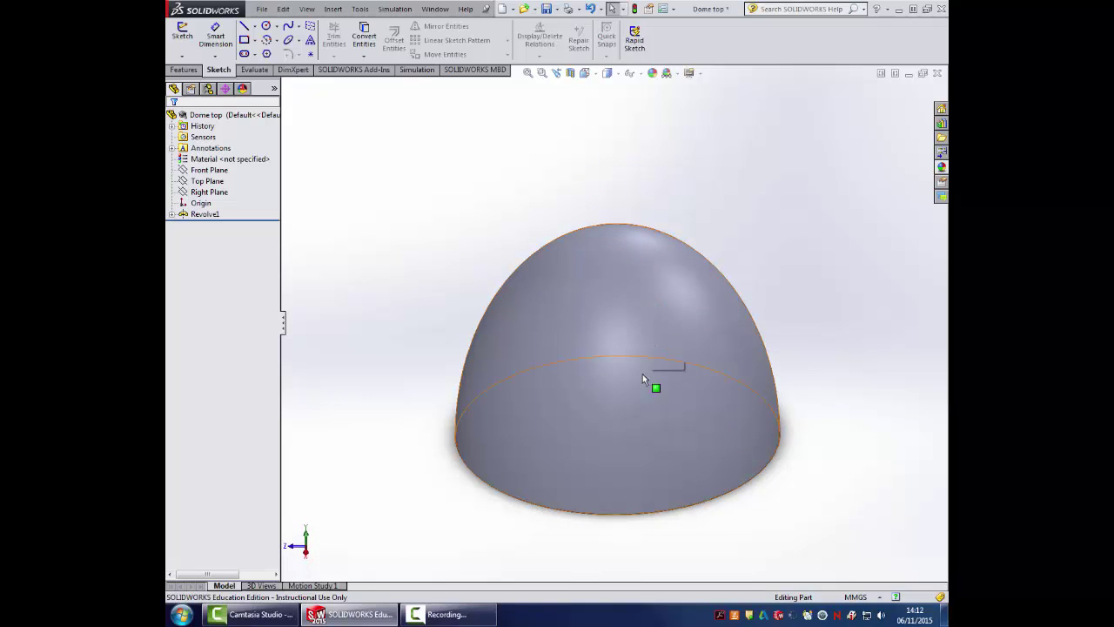
mouse_move(642, 378)
middle_down()
mouse_move(639, 271)
mouse_move(627, 373)
middle_up()
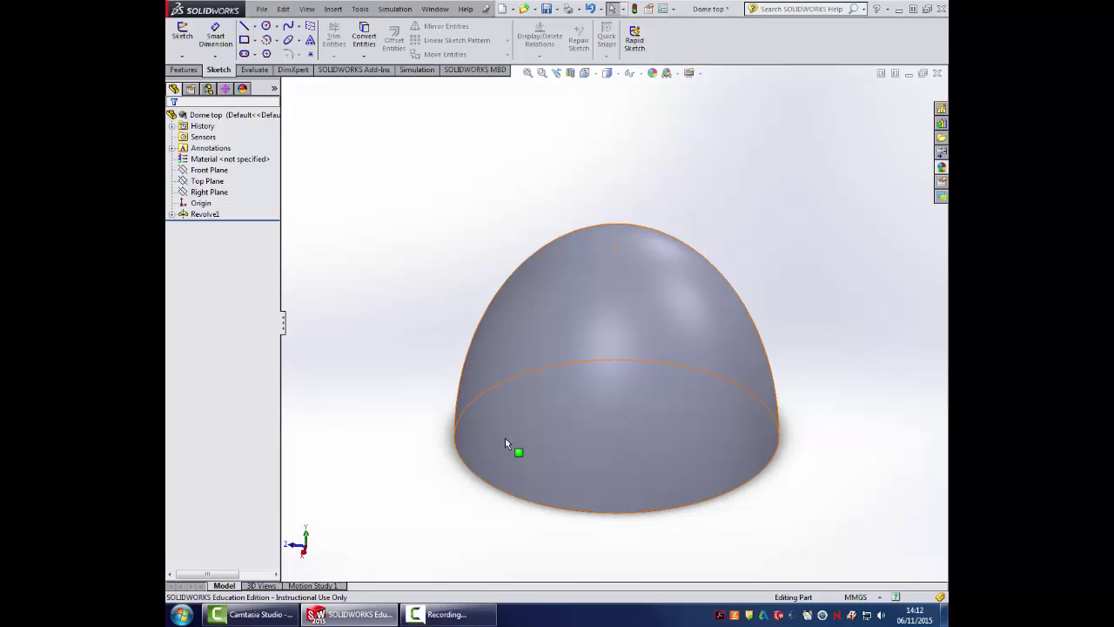
middle_drag(505, 444, 508, 410)
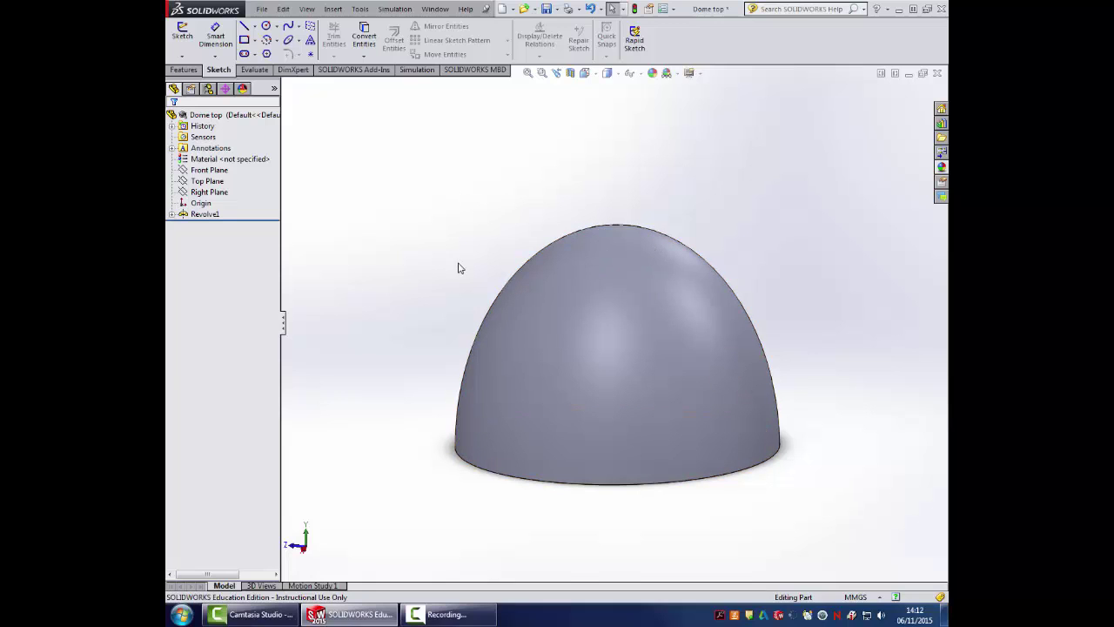
middle_drag(446, 261, 415, 356)
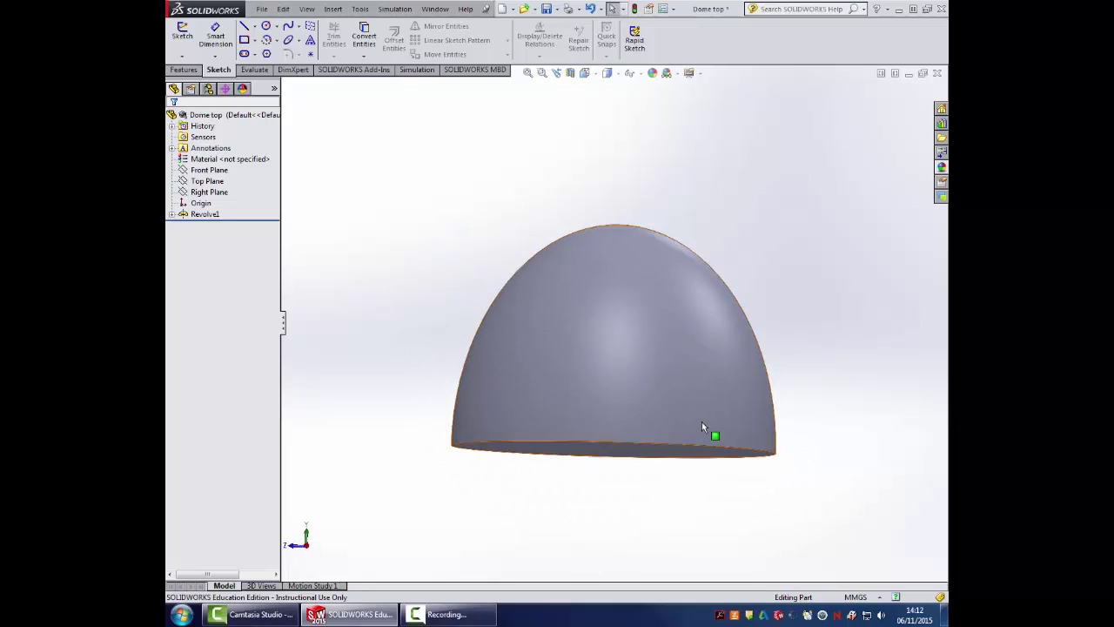
Start a sketch on the Front Plane and draw a corner rectangle across the dome's base
click(181, 33)
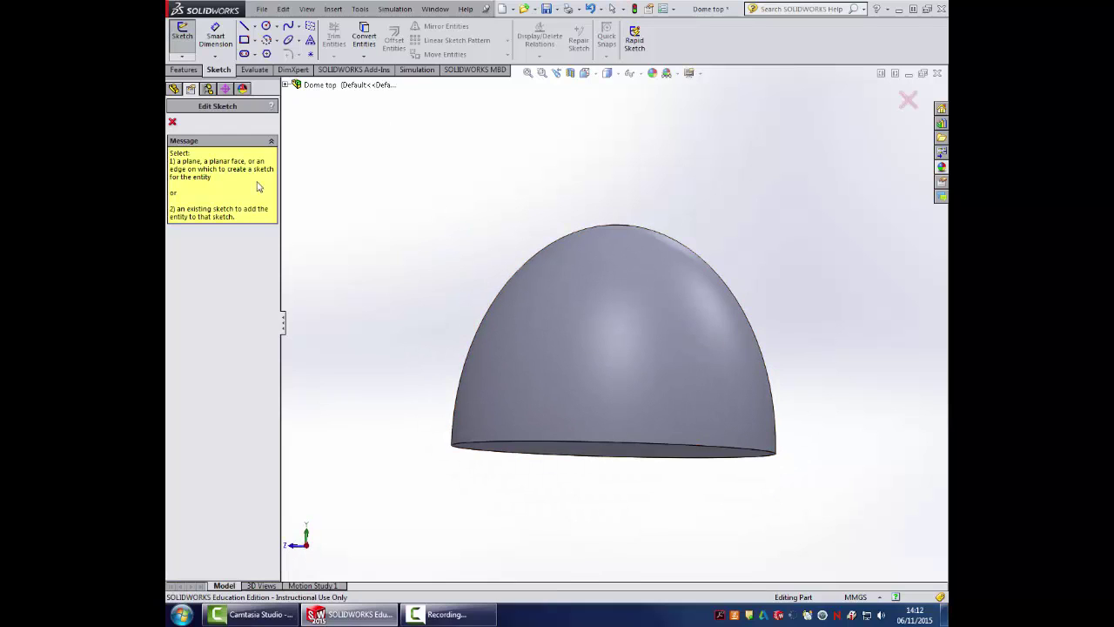
click(294, 85)
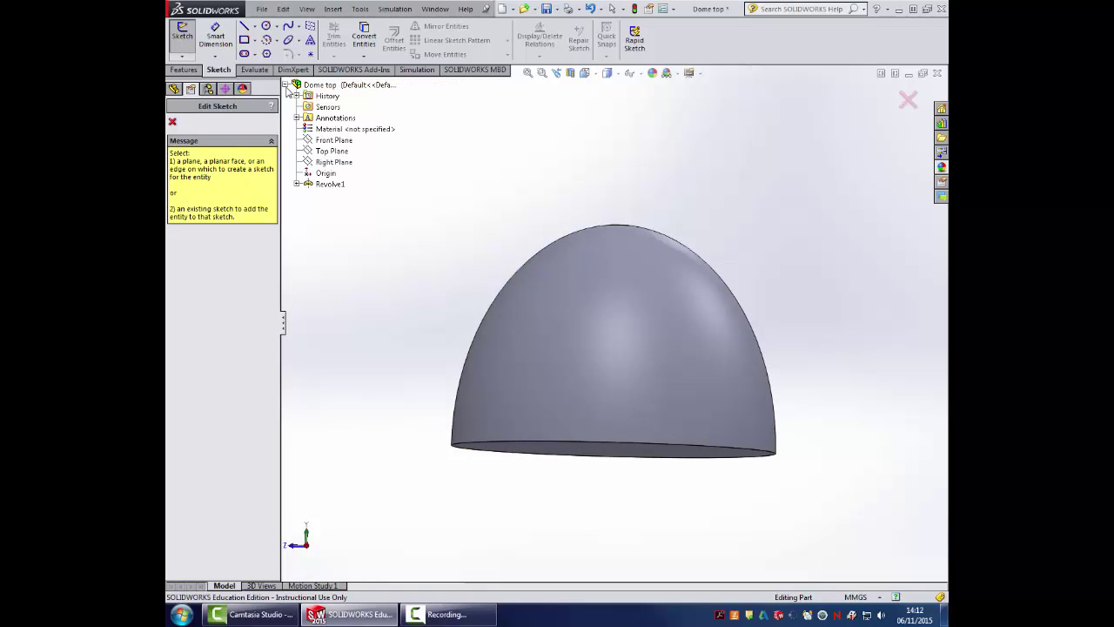
click(334, 141)
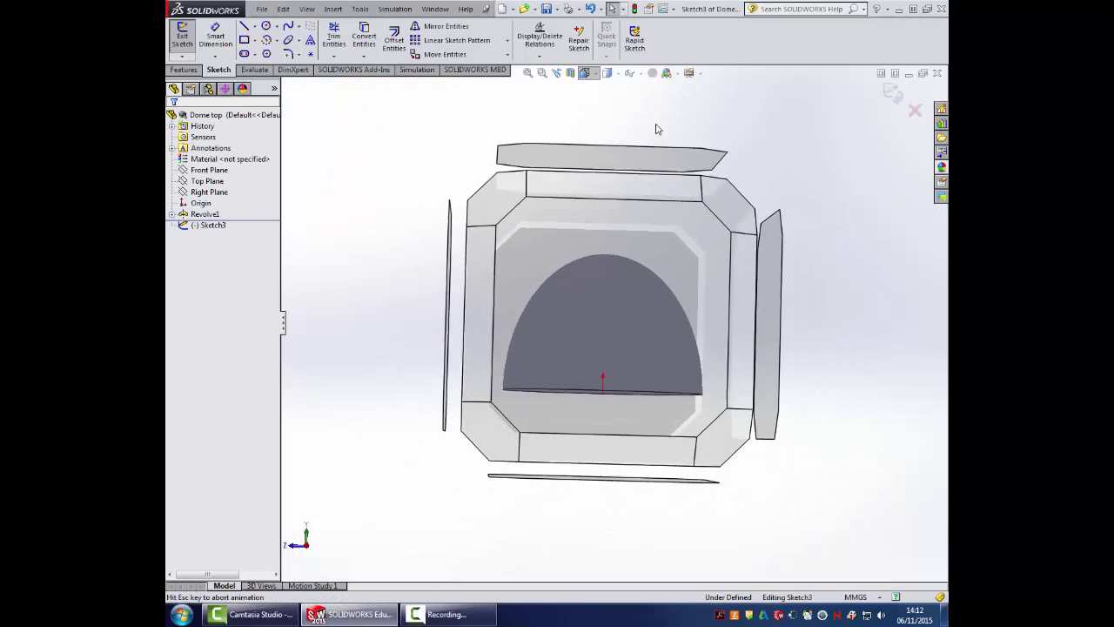
click(584, 72)
click(647, 133)
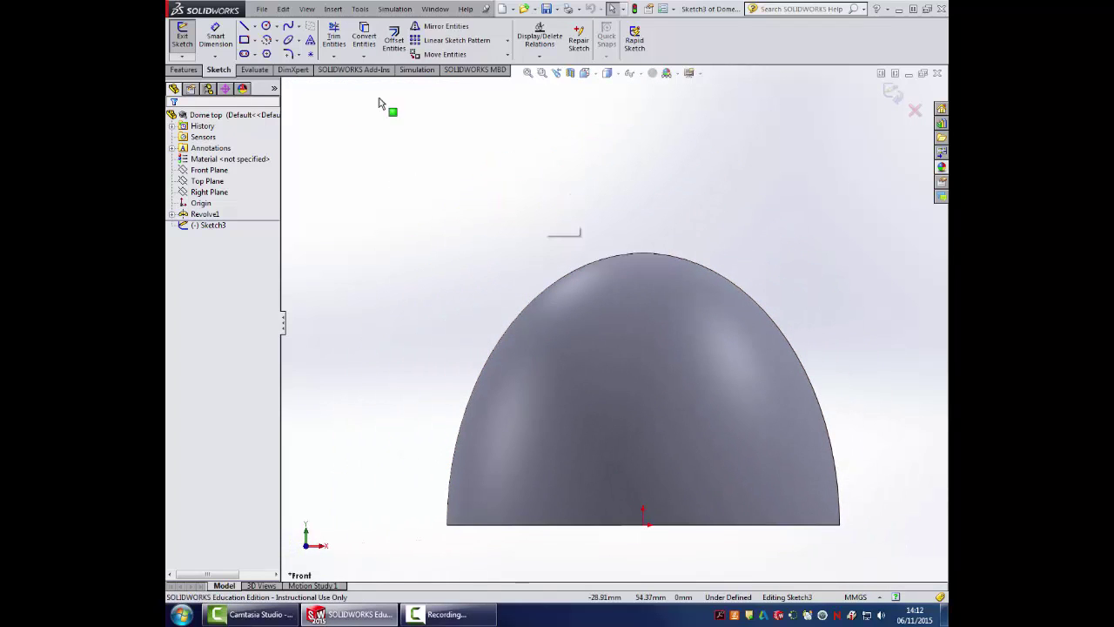
click(244, 39)
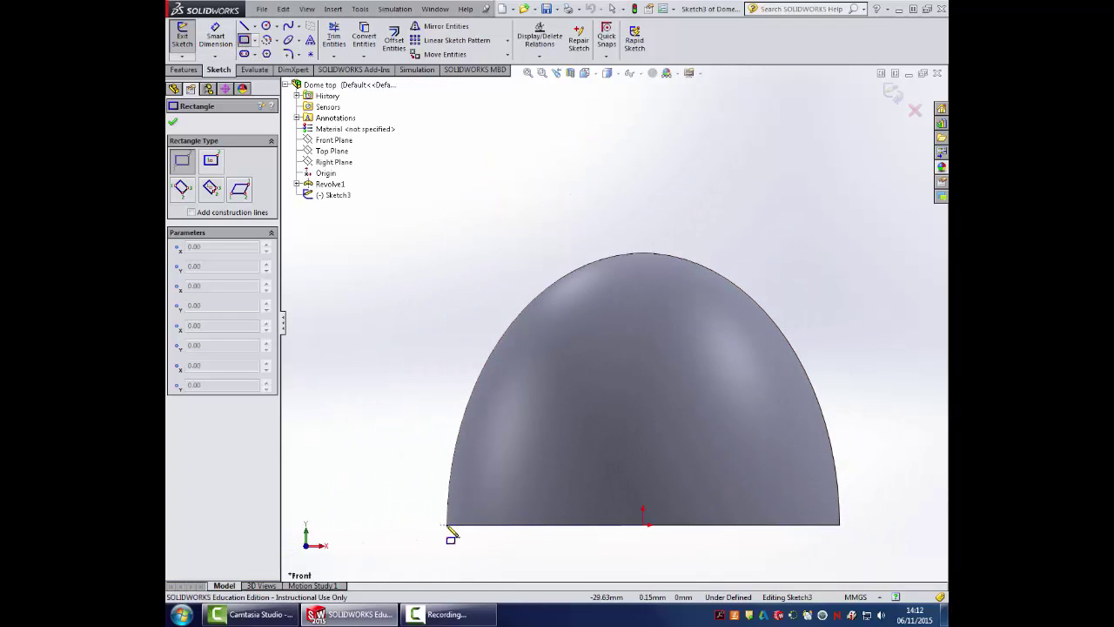
click(397, 525)
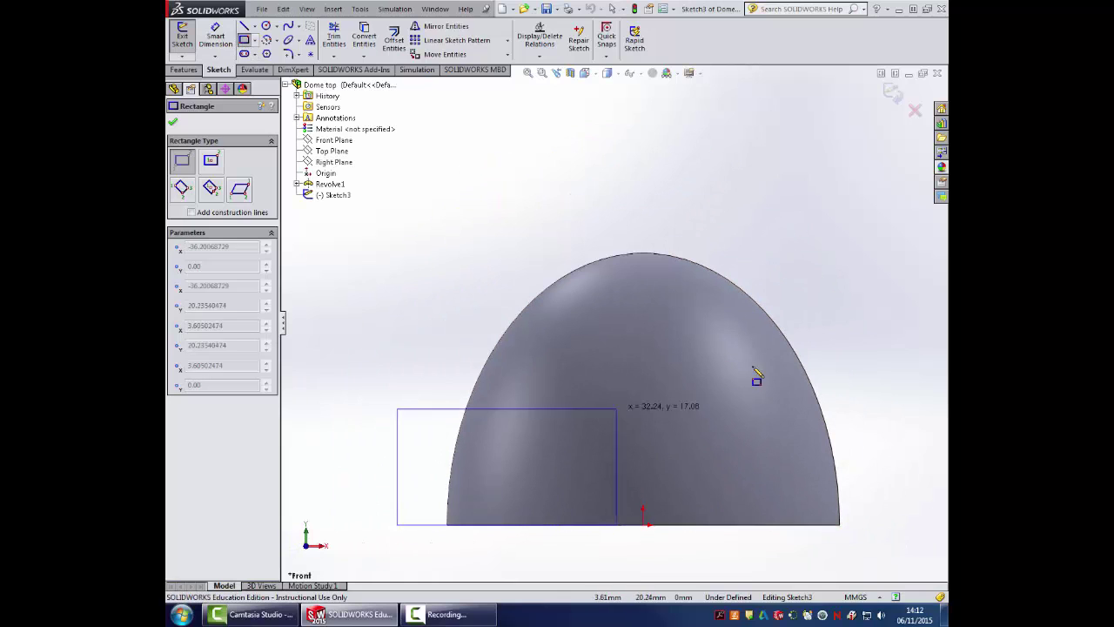
click(890, 398)
Dimension the rectangle's left edge to a 20 mm height
click(222, 41)
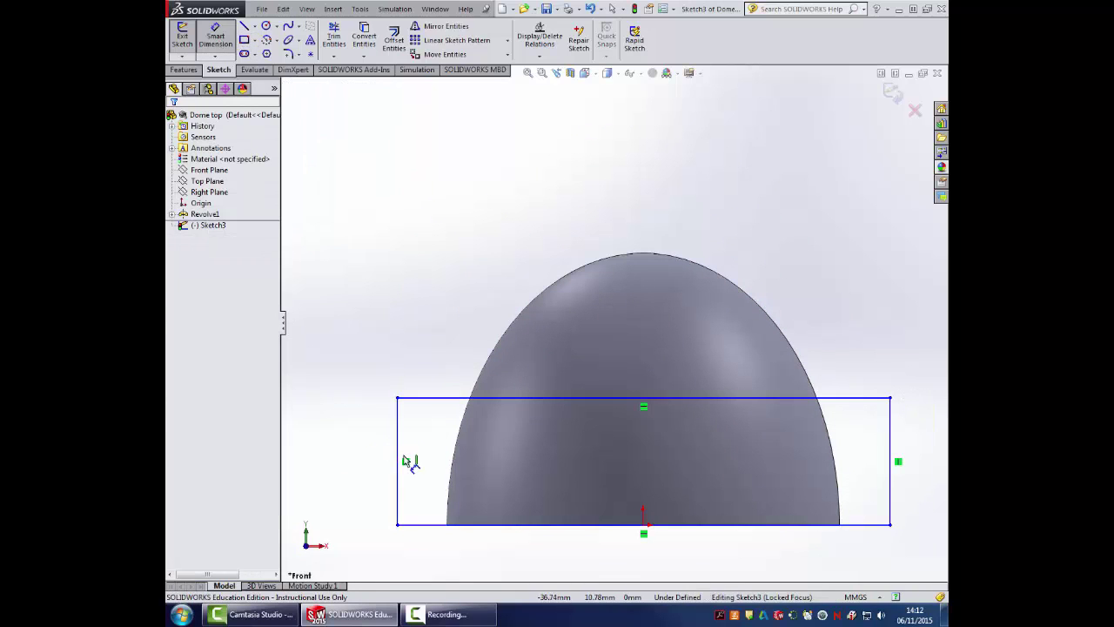
click(398, 460)
click(369, 457)
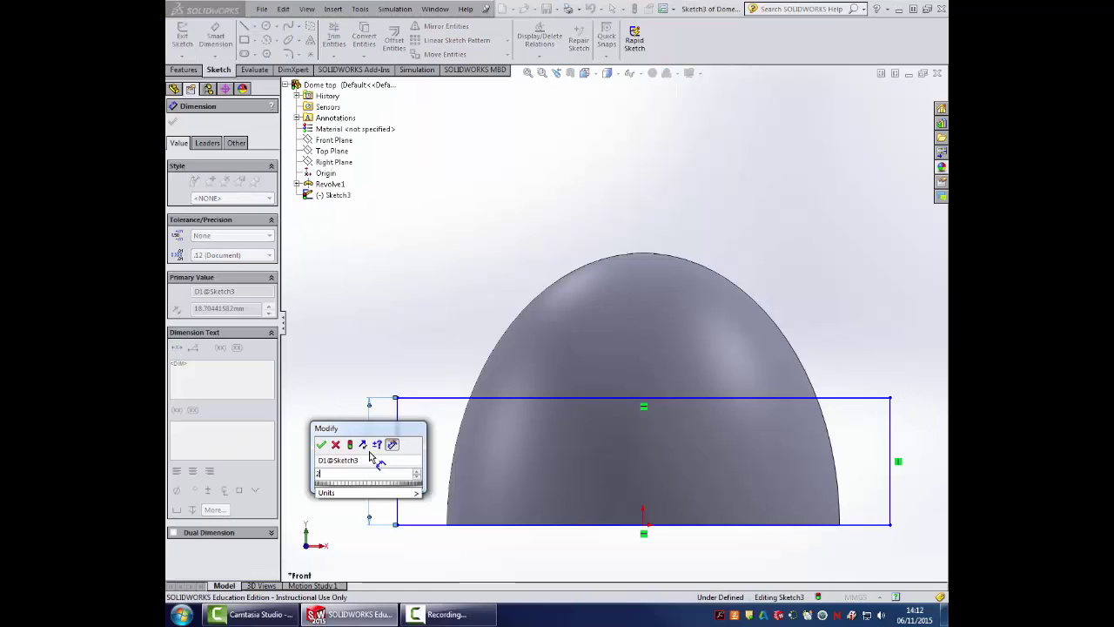
text(20)
key(Return)
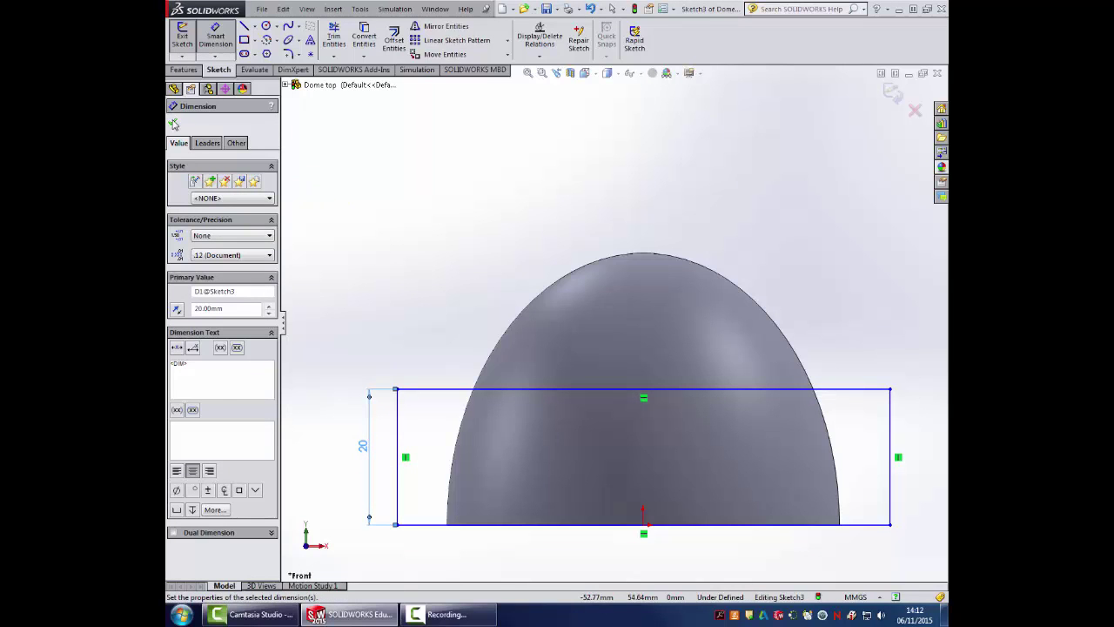
Extrude-cut the 20 mm band through the dome in both directions, 45 mm each
click(172, 122)
click(185, 70)
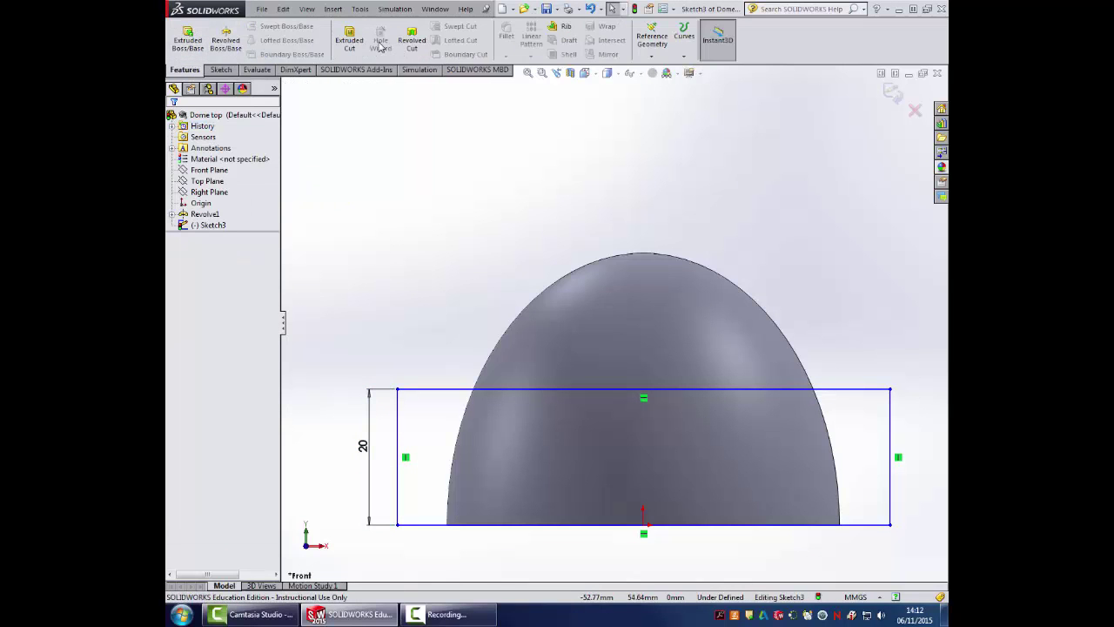
click(349, 39)
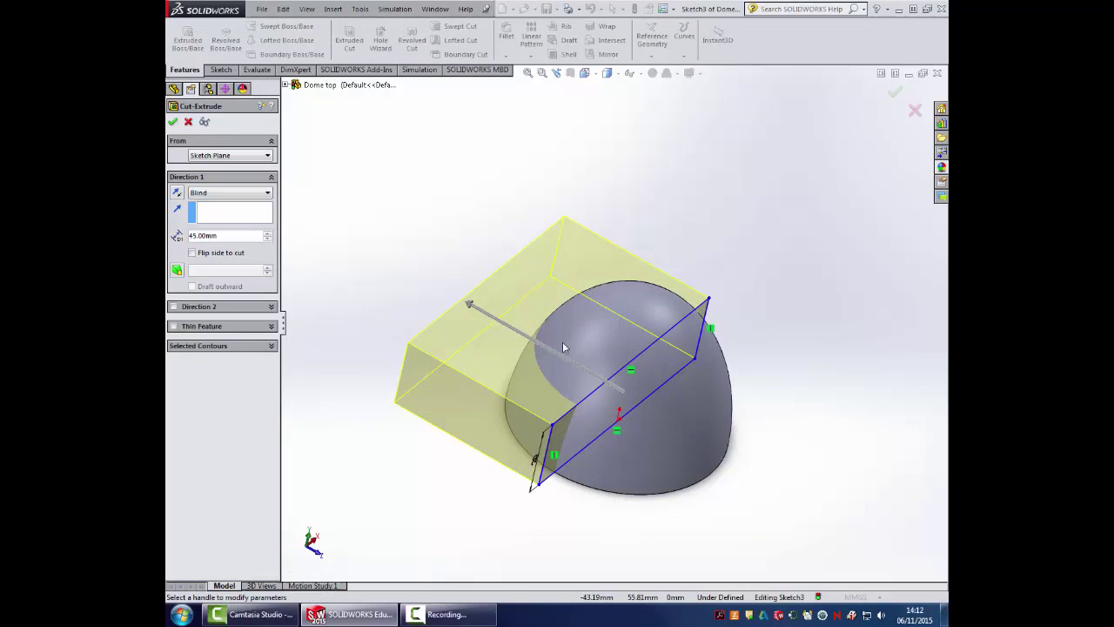
click(174, 306)
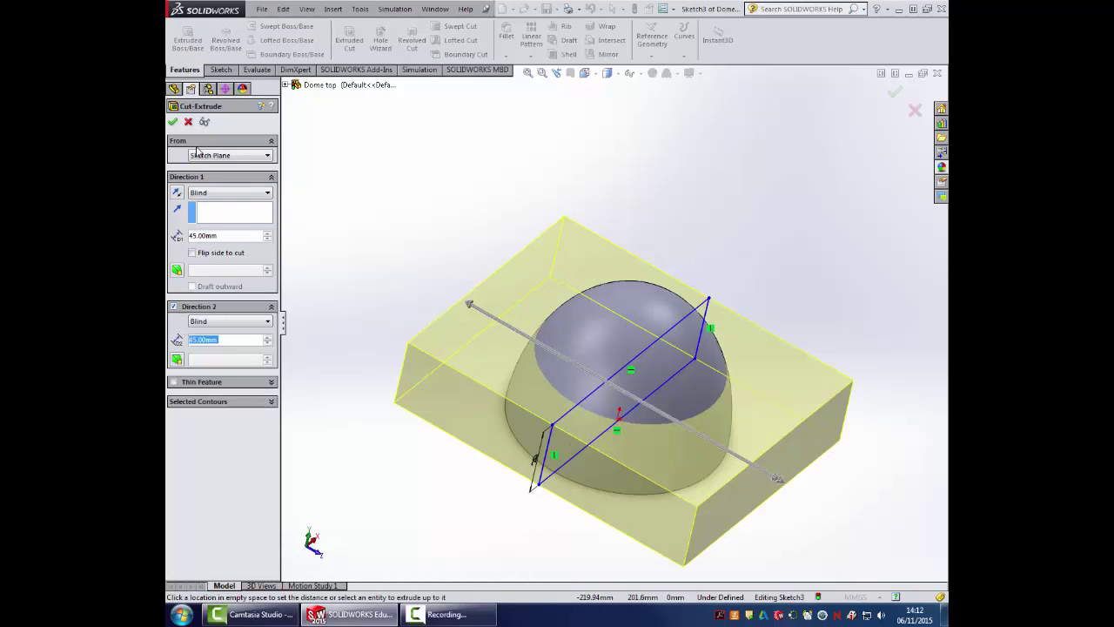
click(172, 122)
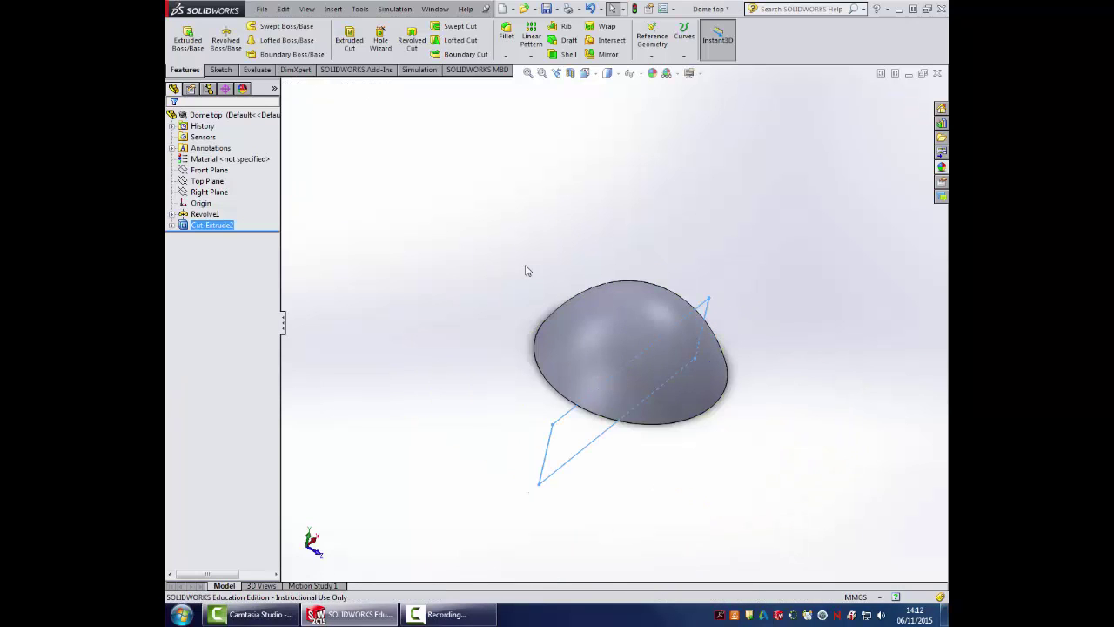
Save the part, replacing the existing Dome top file
click(261, 9)
click(287, 111)
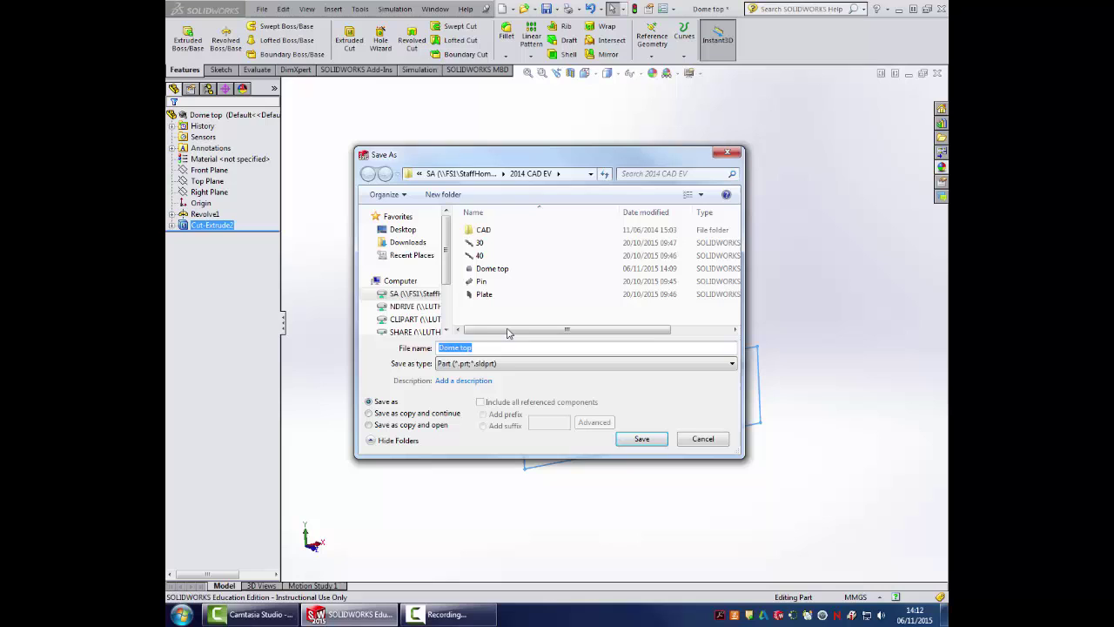
click(641, 440)
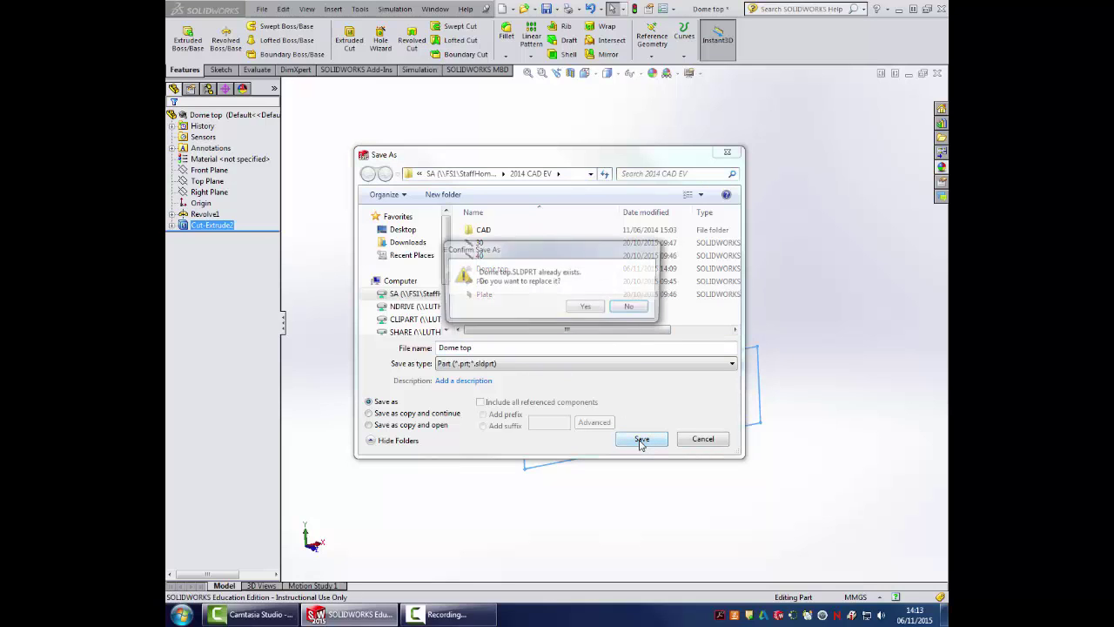
click(587, 307)
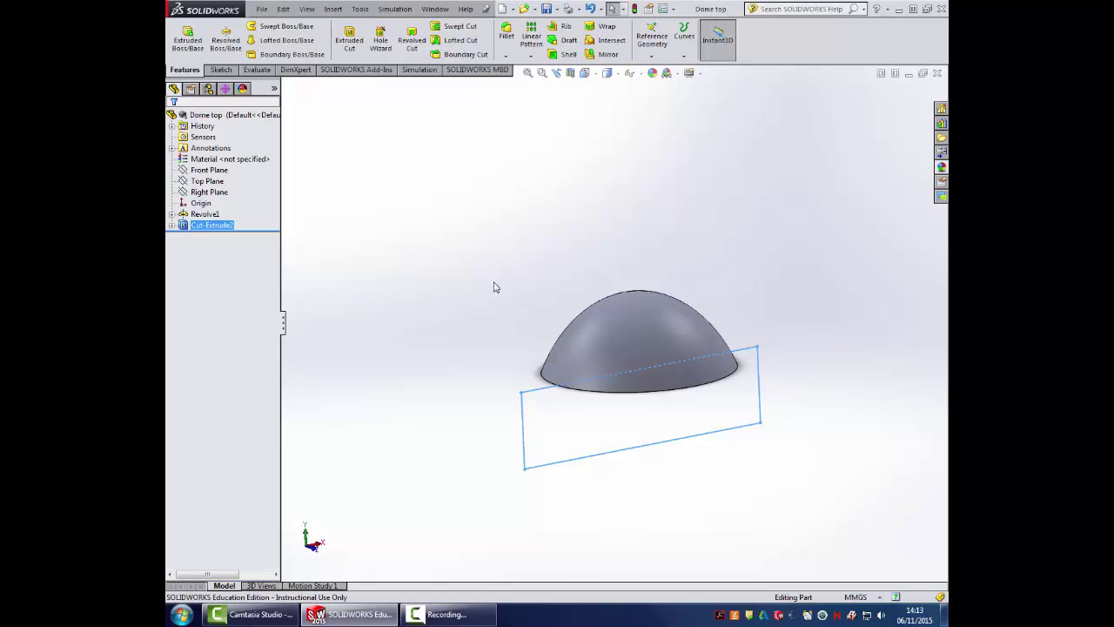
Reopen Sketch3 under Cut-Extrude2 for editing
click(442, 258)
mouse_move(441, 256)
middle_down()
mouse_move(510, 235)
mouse_move(489, 272)
middle_up()
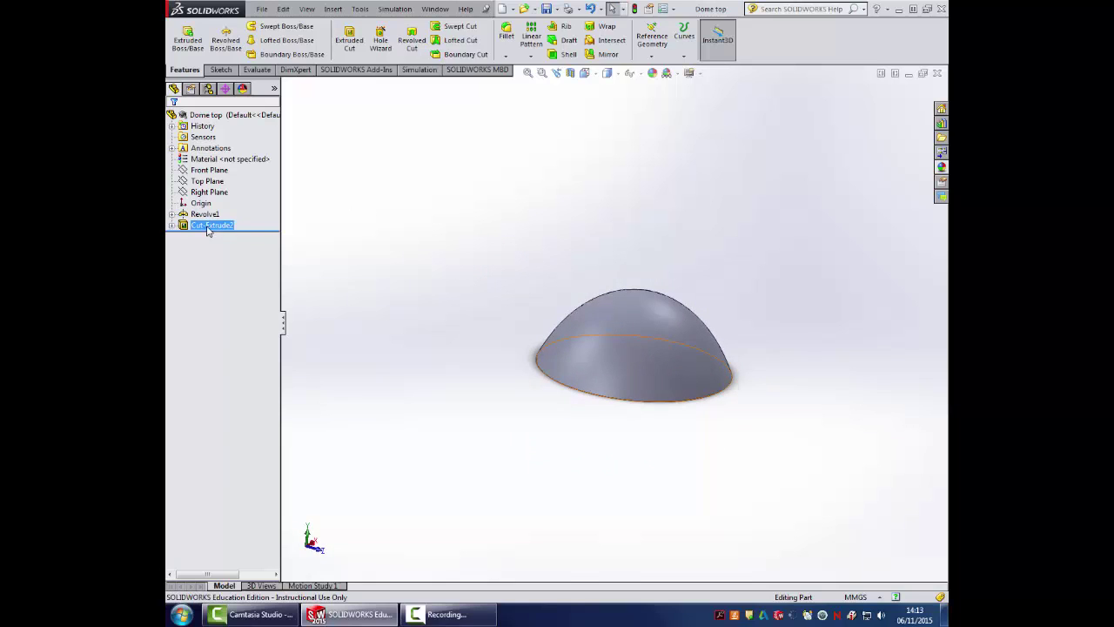
click(173, 225)
right_click(224, 236)
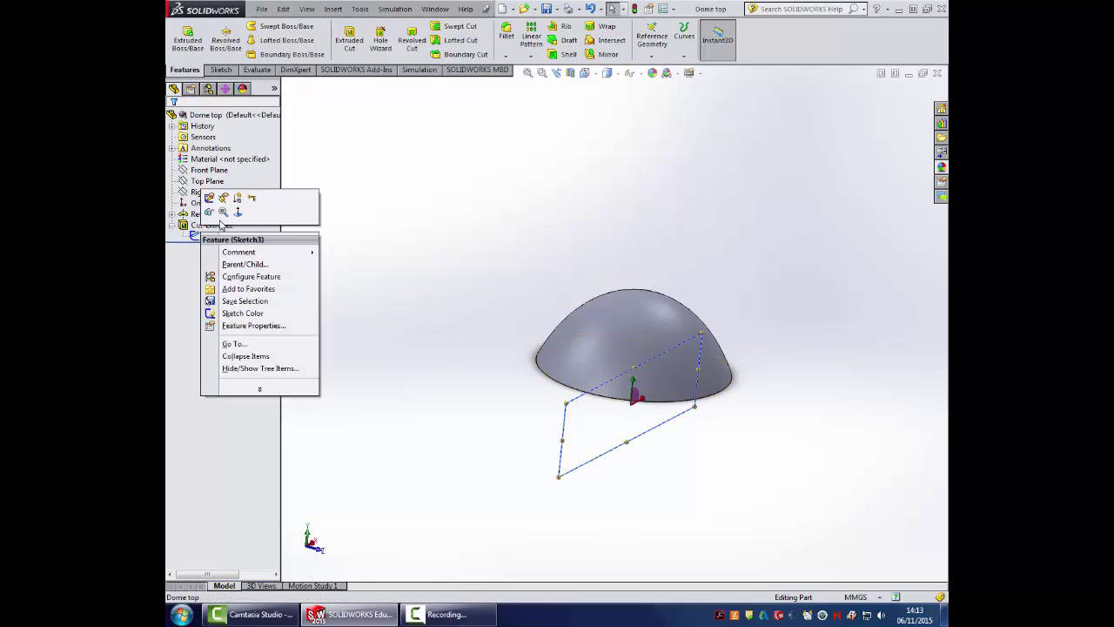
click(215, 204)
middle_drag(440, 249, 408, 212)
Add a larger rectangle enclosing the dome to Sketch3 and rebuild the cut
click(245, 40)
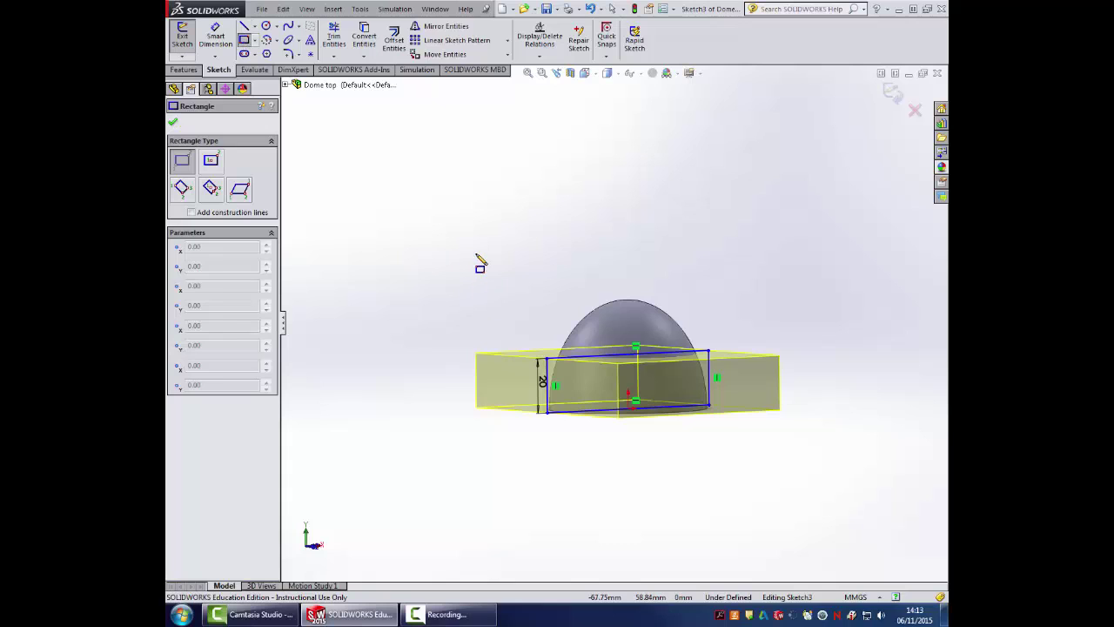
click(476, 254)
click(820, 463)
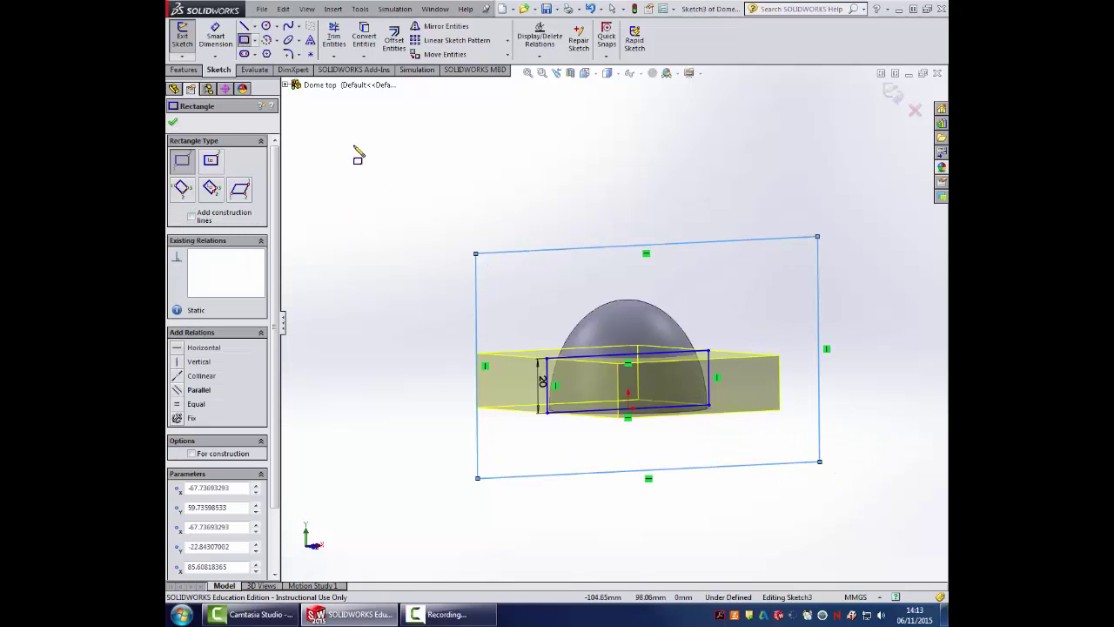
click(173, 122)
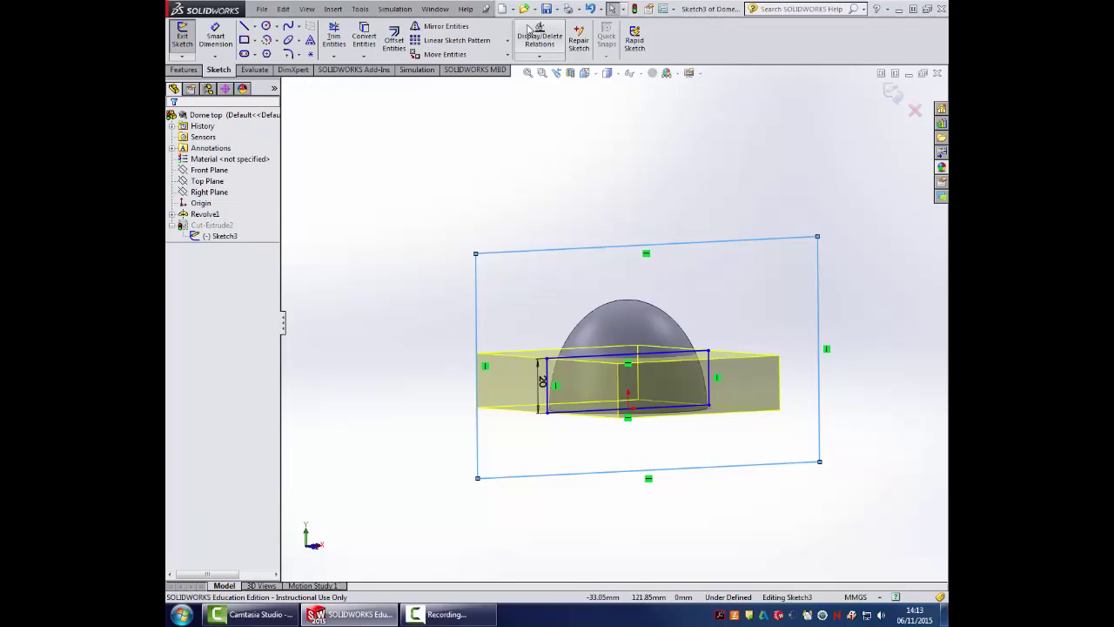
click(634, 9)
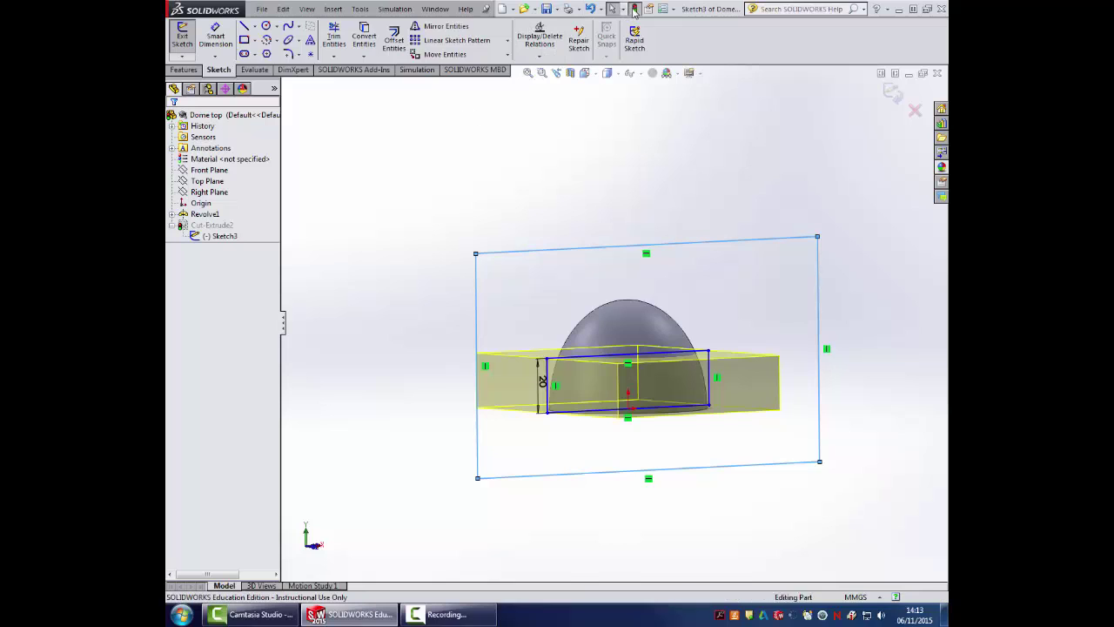
middle_drag(586, 241, 545, 249)
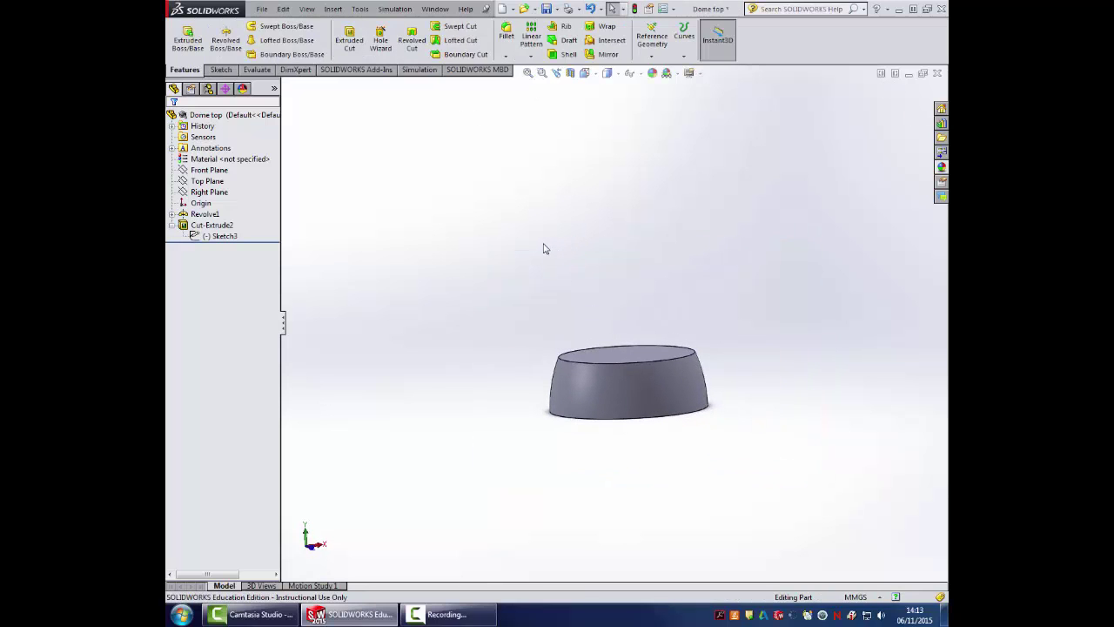
Save the part under the new file name Dome bottom
click(264, 10)
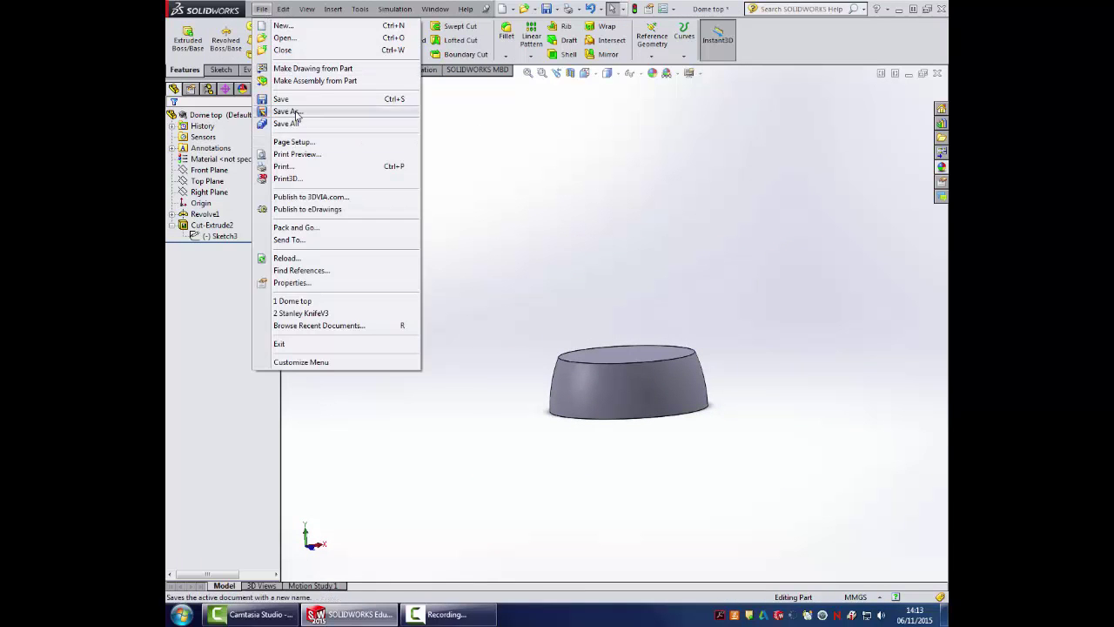
click(281, 110)
click(487, 350)
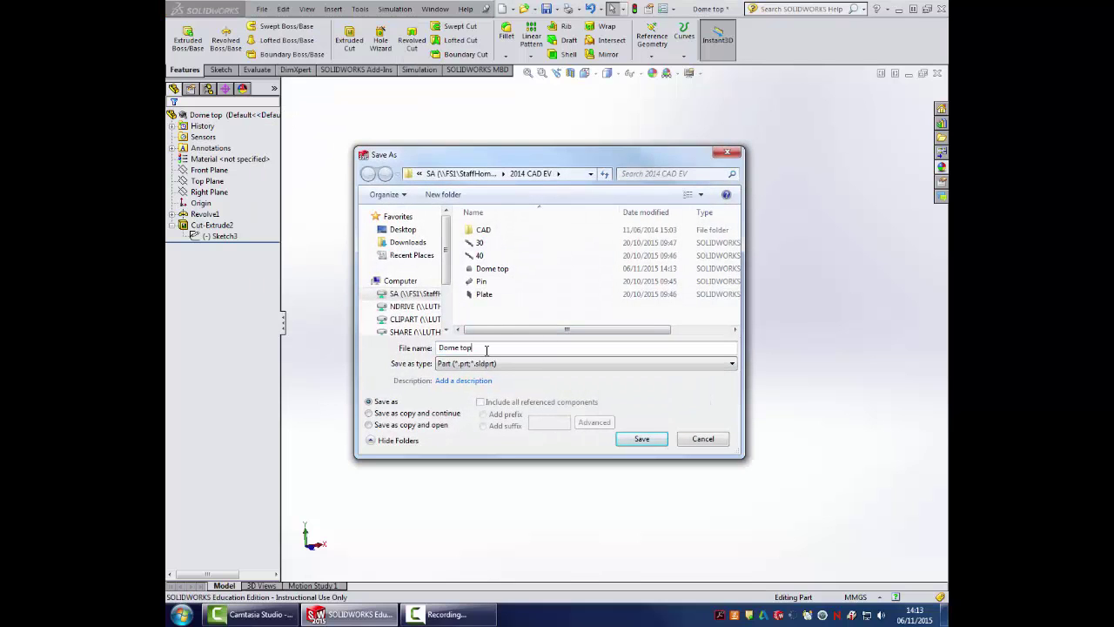
key(BackSpace)
key(BackSpace)
key(BackSpace)
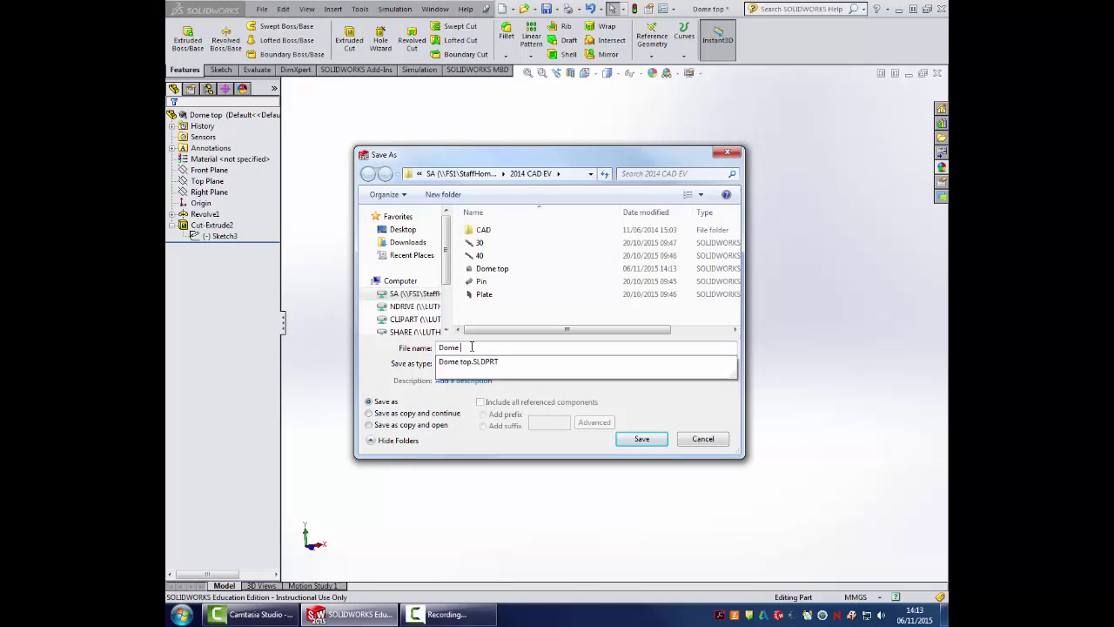
text(bottom)
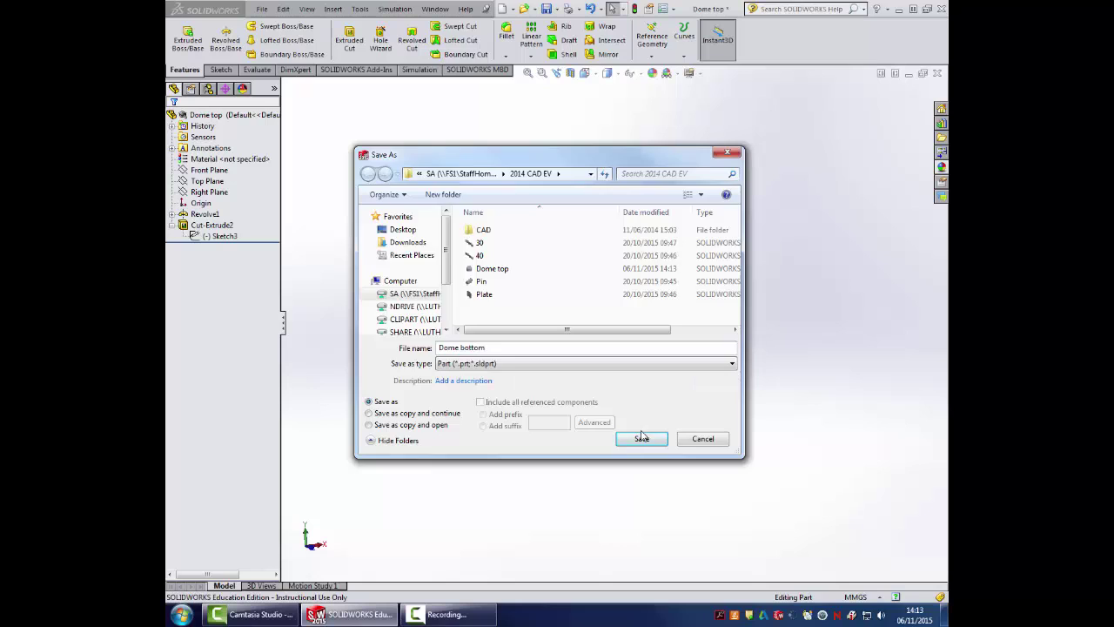
click(641, 438)
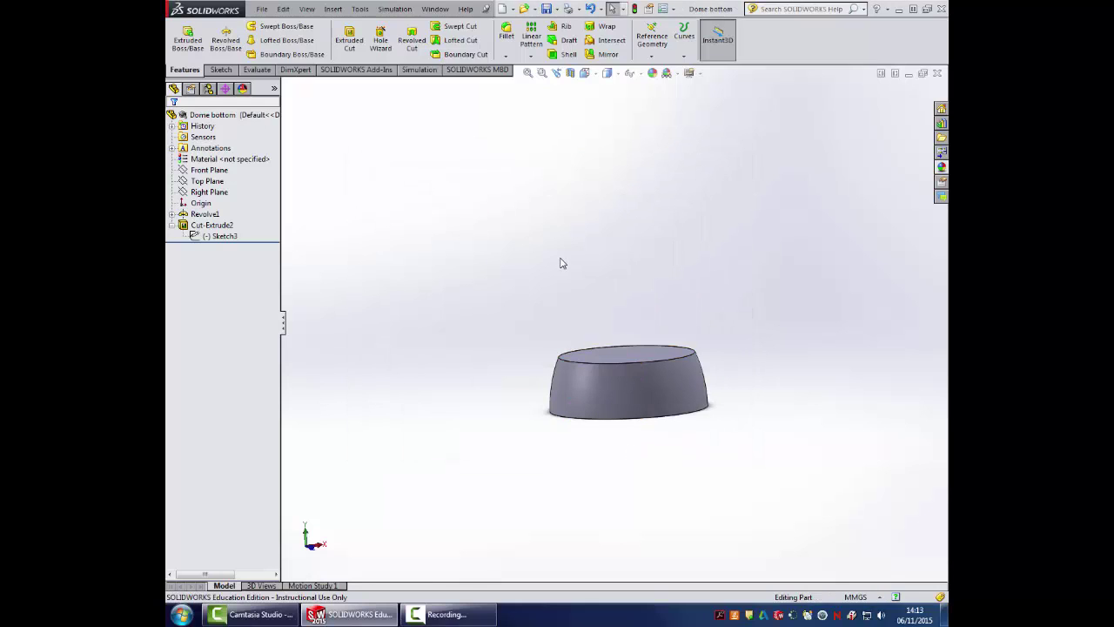
middle_drag(561, 263, 616, 241)
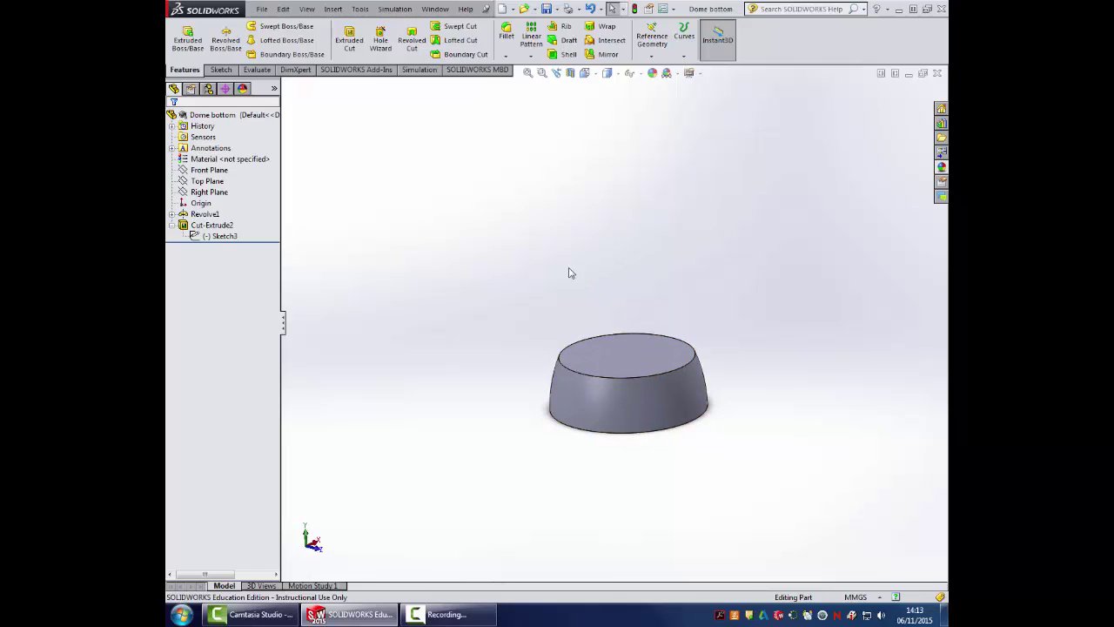
Export Dome bottom as an STL (*.stl) file, confirming the DOME BOTTOM.STL write
click(262, 9)
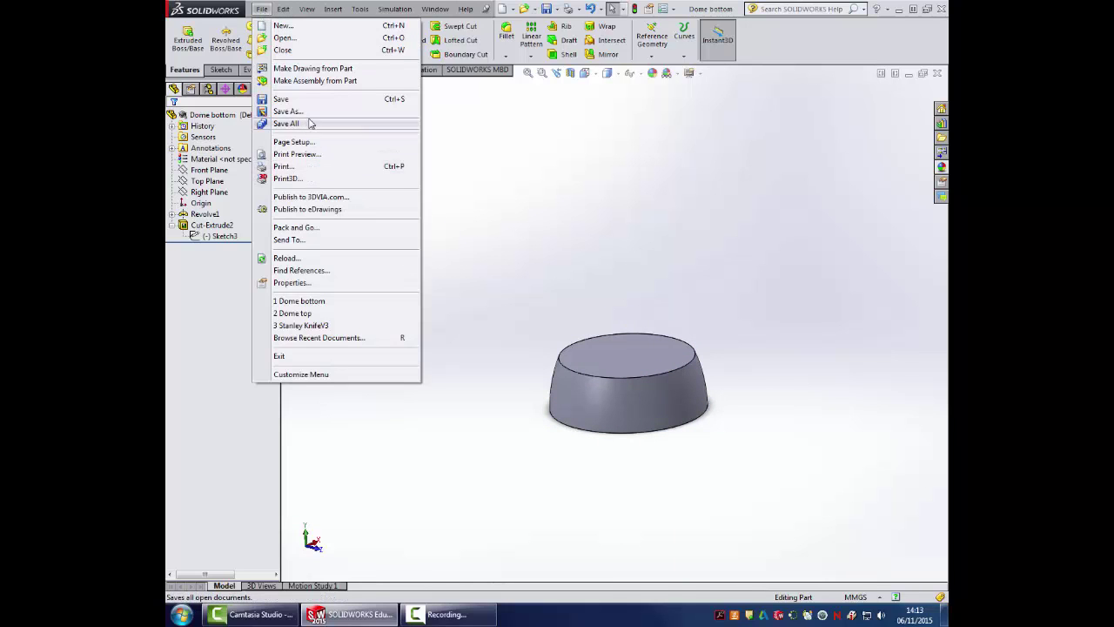
click(301, 99)
click(261, 9)
click(283, 111)
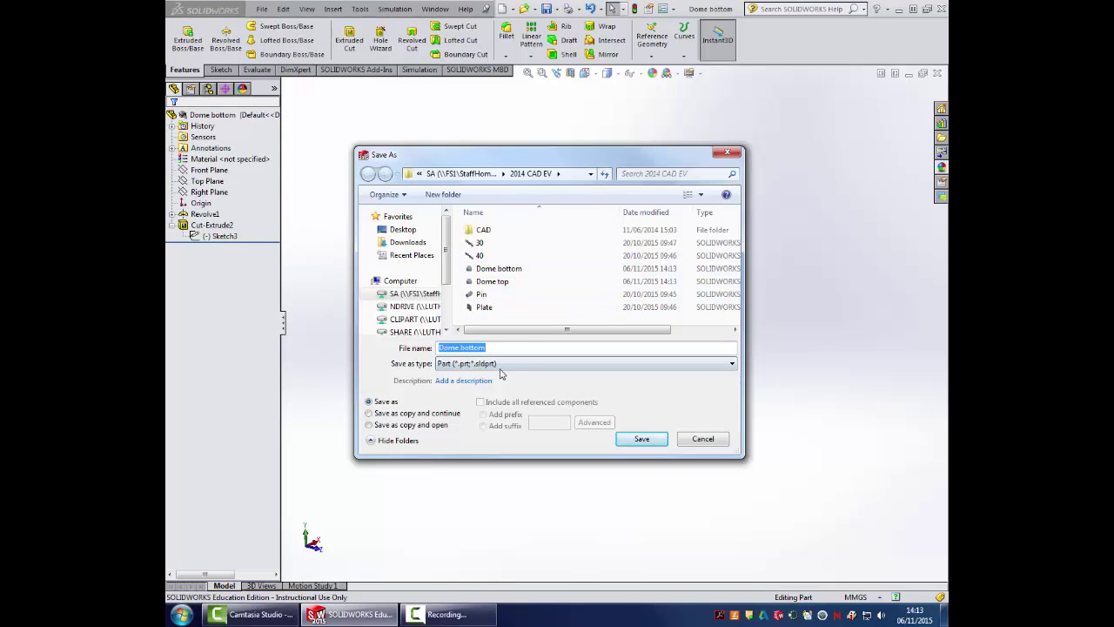
click(501, 365)
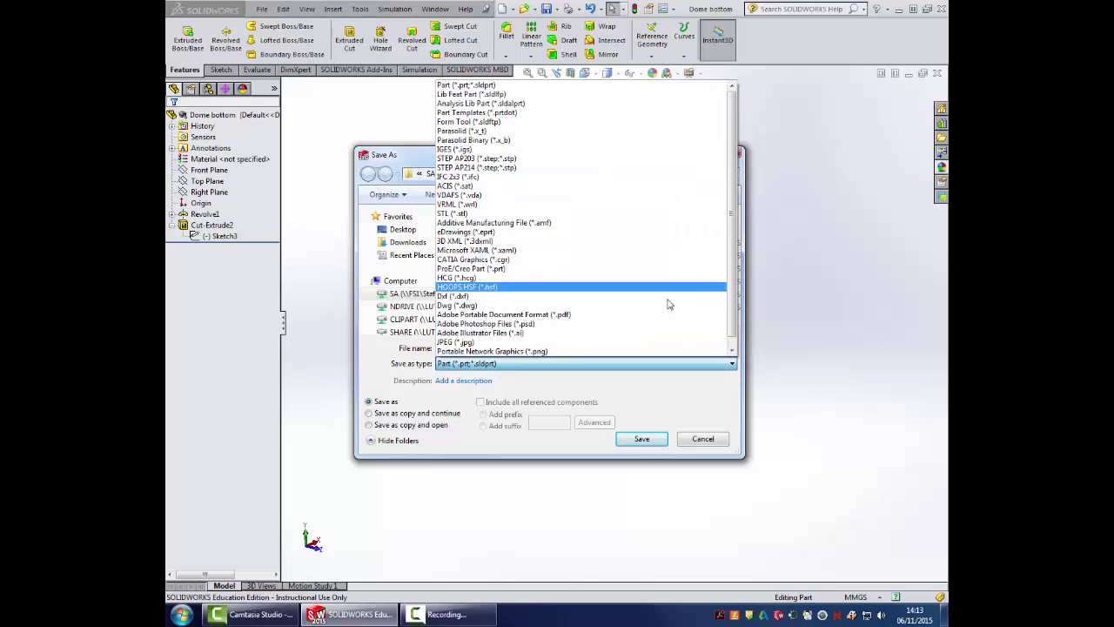
scroll(733, 293, down, 1)
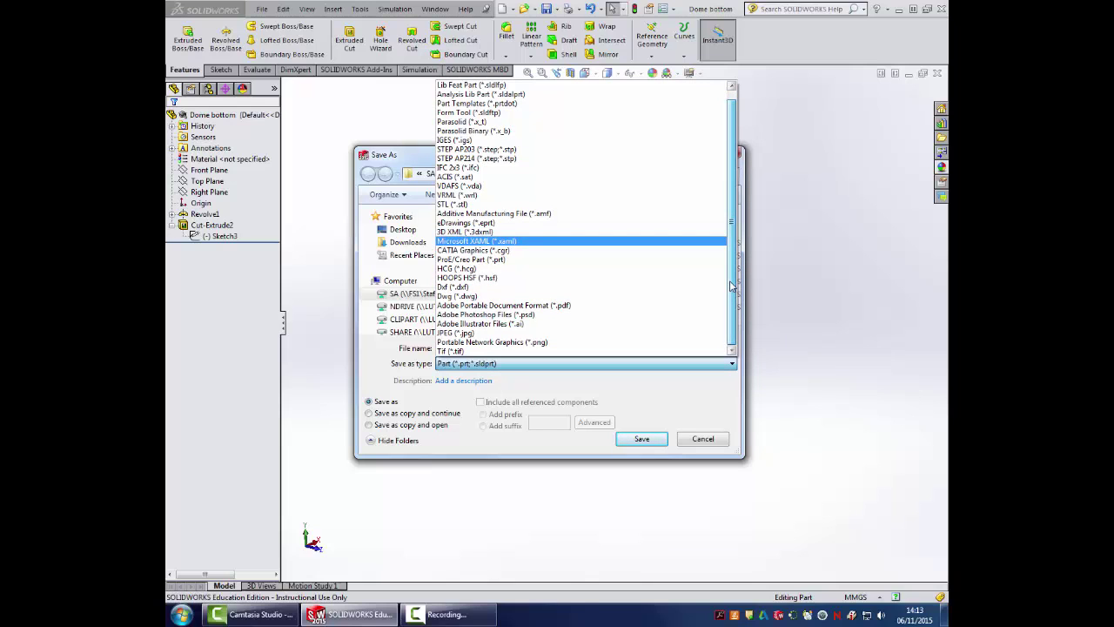
click(566, 204)
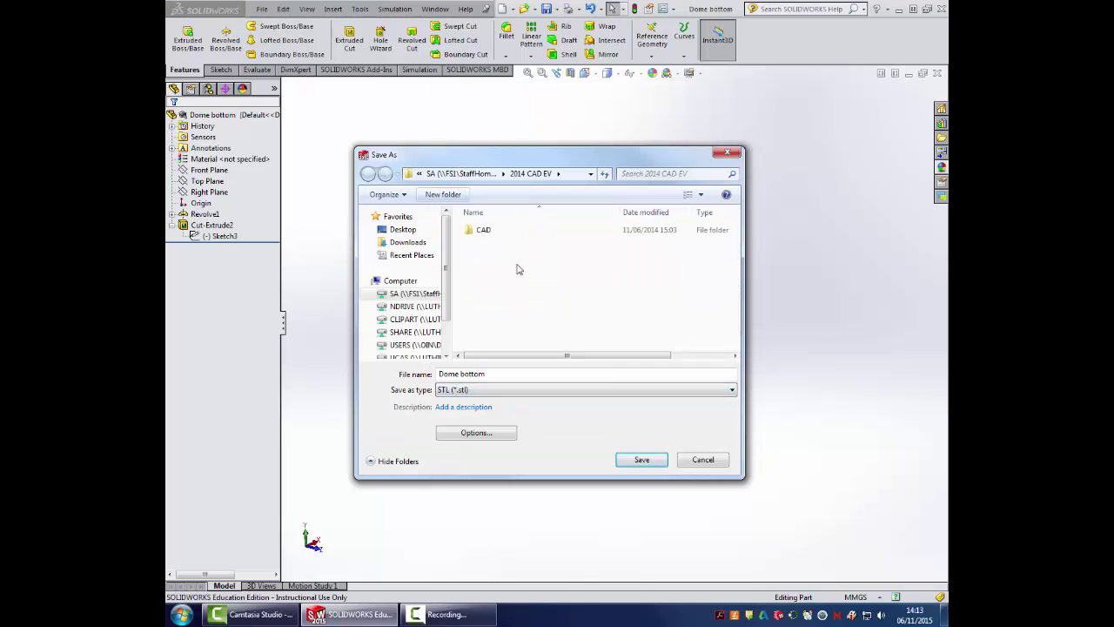
click(651, 462)
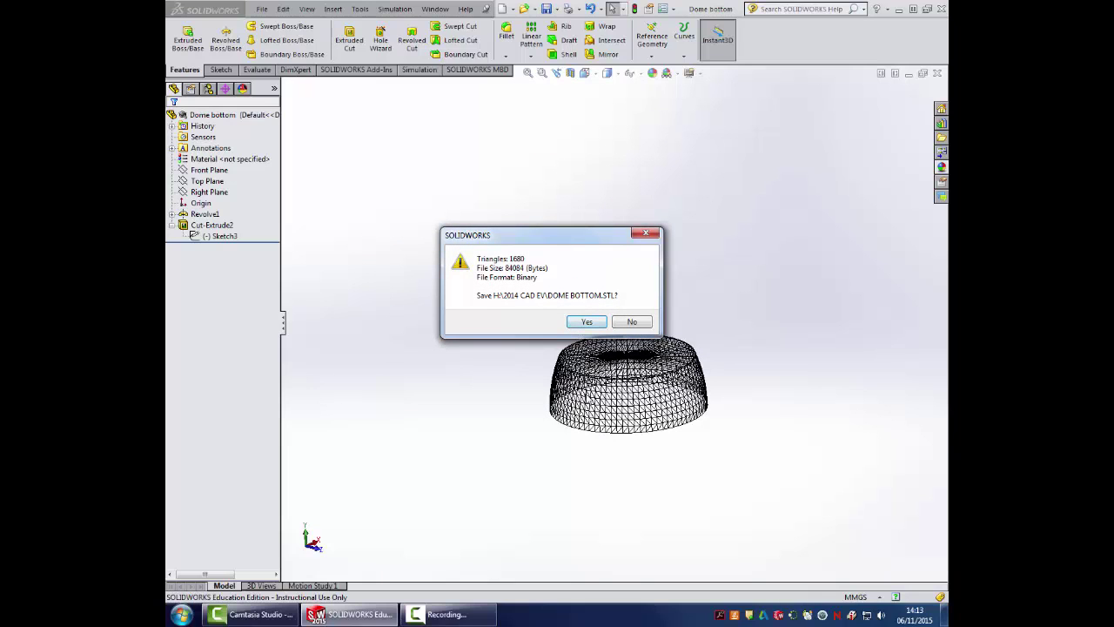
click(589, 322)
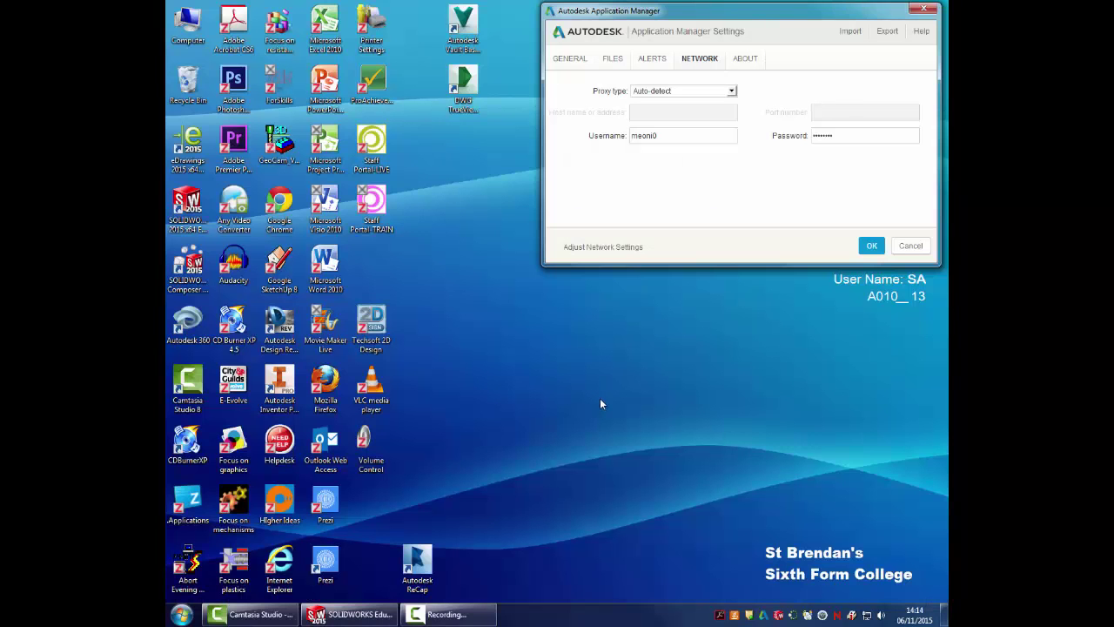
Start 3D-GeoCAM from its desktop icon
click(600, 404)
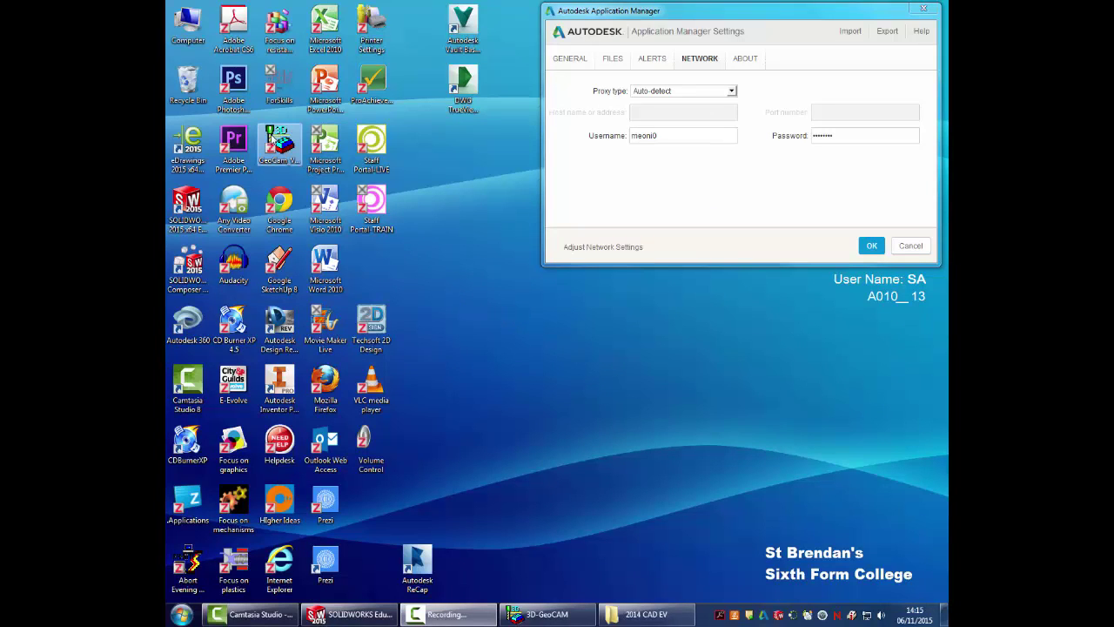
double_click(280, 153)
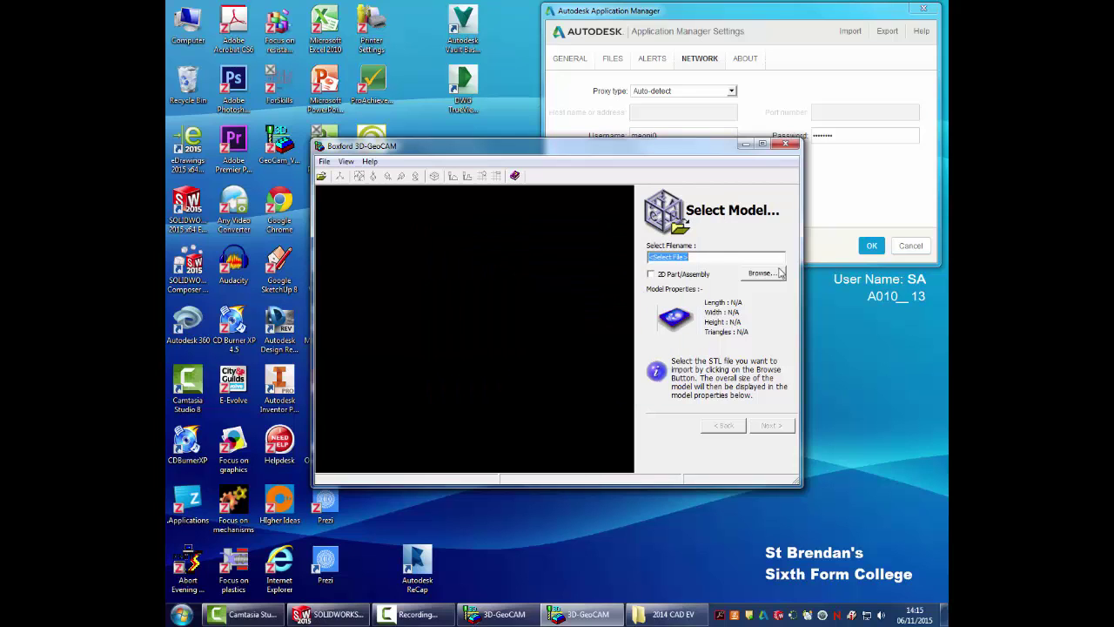
Import Dome bottom.STL from the 2014 CAD EV folder and continue to Define Cut Plane
click(767, 274)
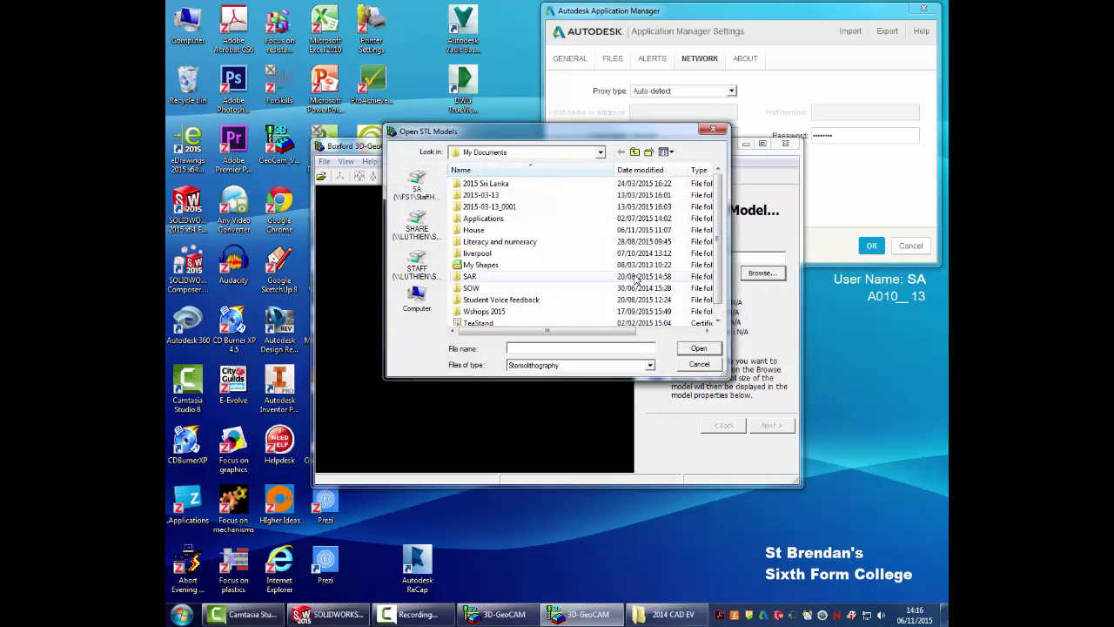
click(635, 151)
double_click(613, 267)
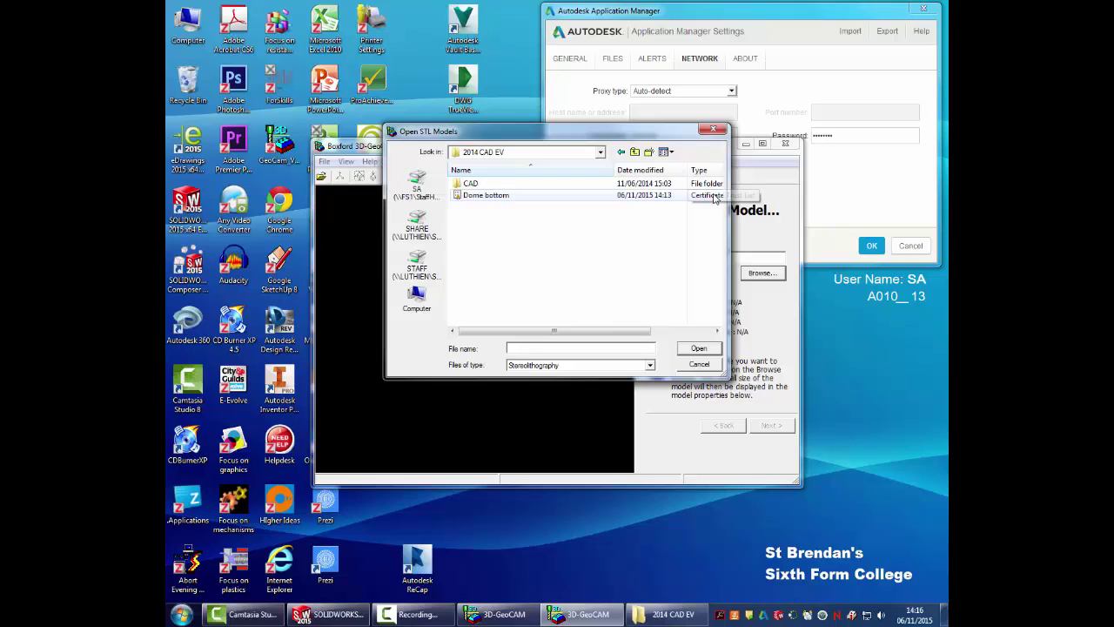
double_click(468, 197)
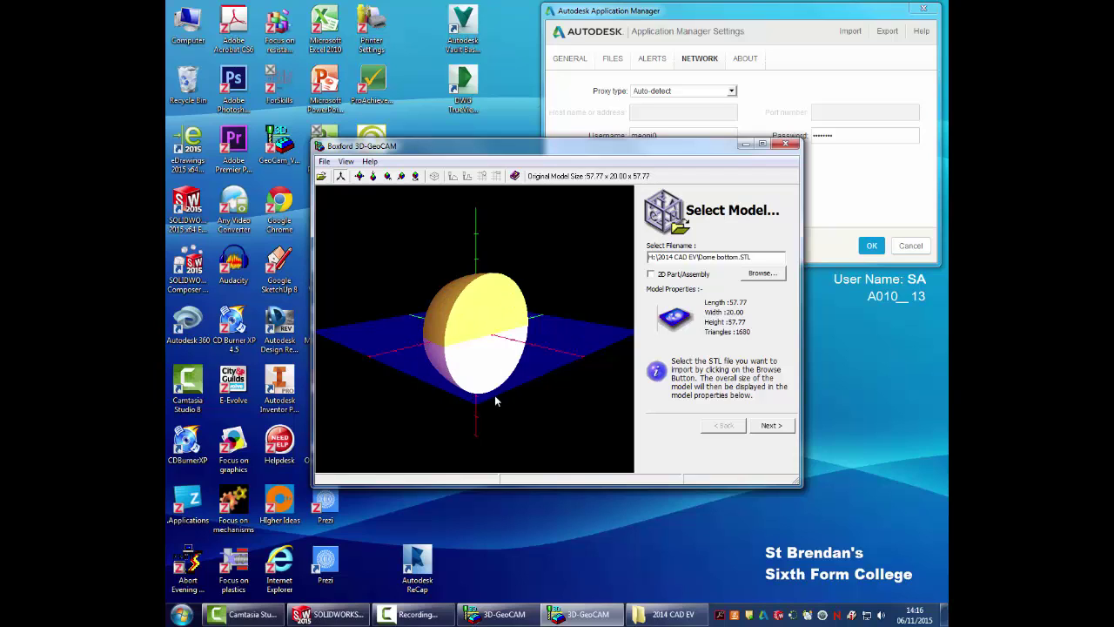
click(772, 425)
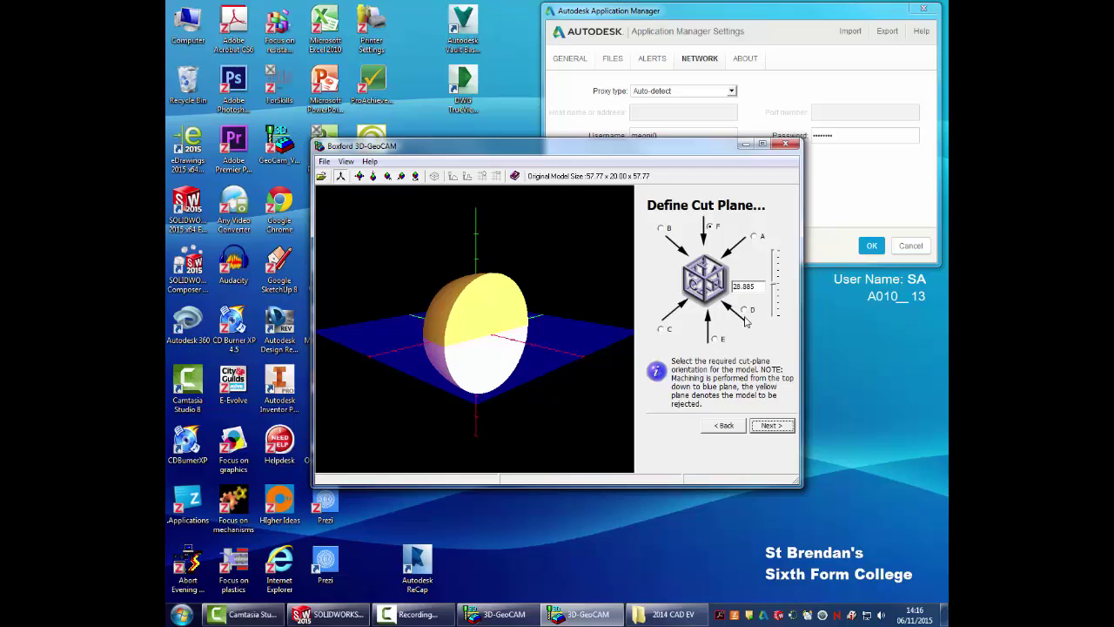
Choose cut plane B, maximise the window and set the cut-plane depth to 0.000
click(716, 340)
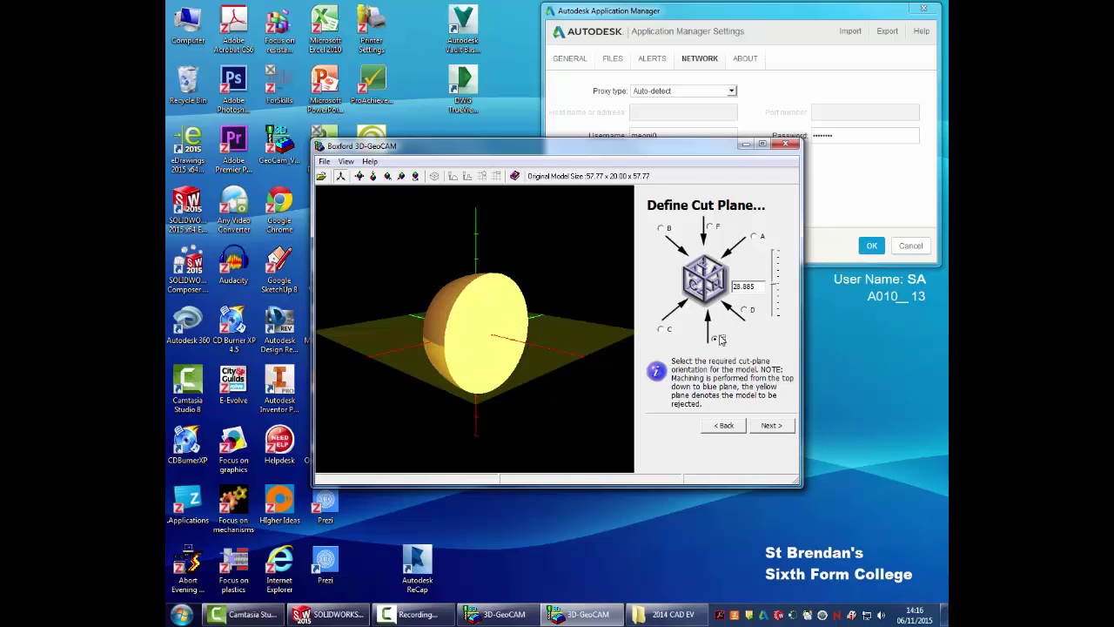
click(749, 310)
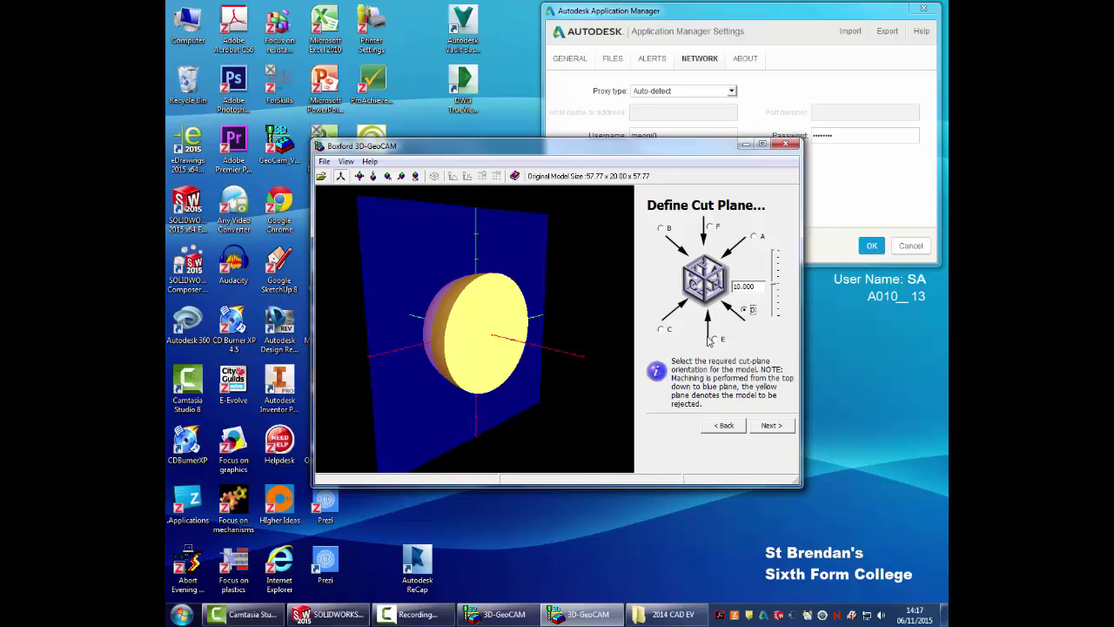
click(661, 330)
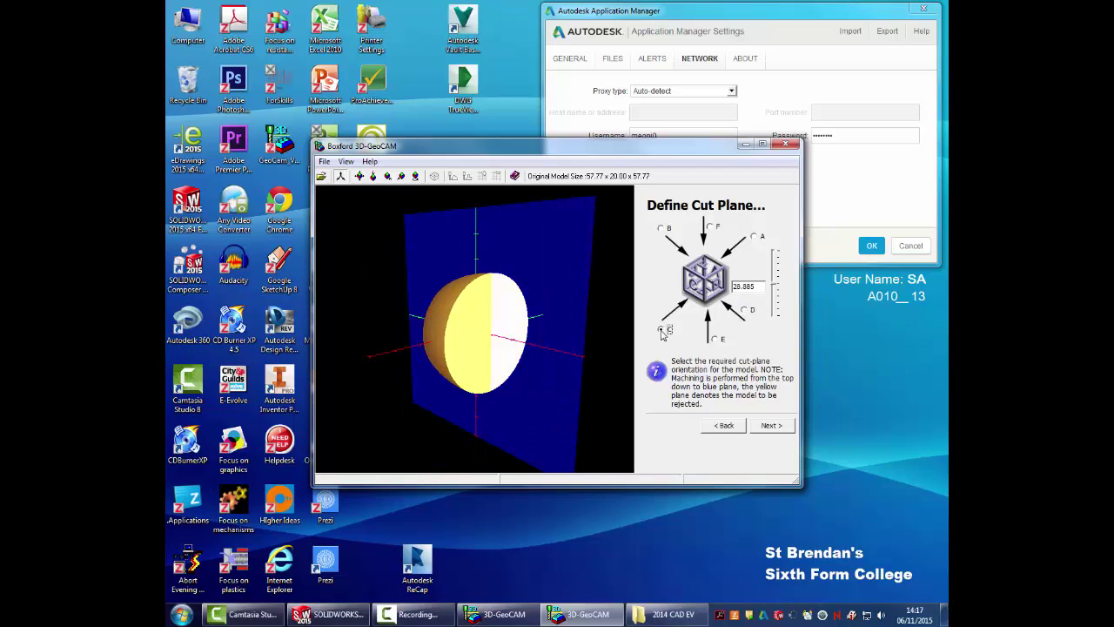
click(750, 310)
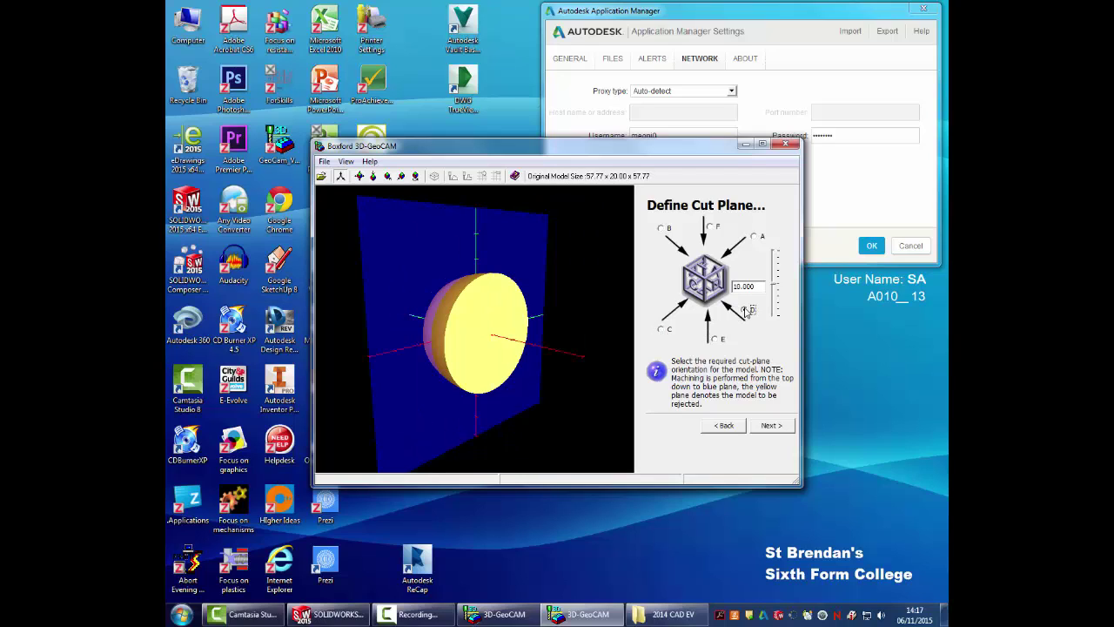
click(662, 229)
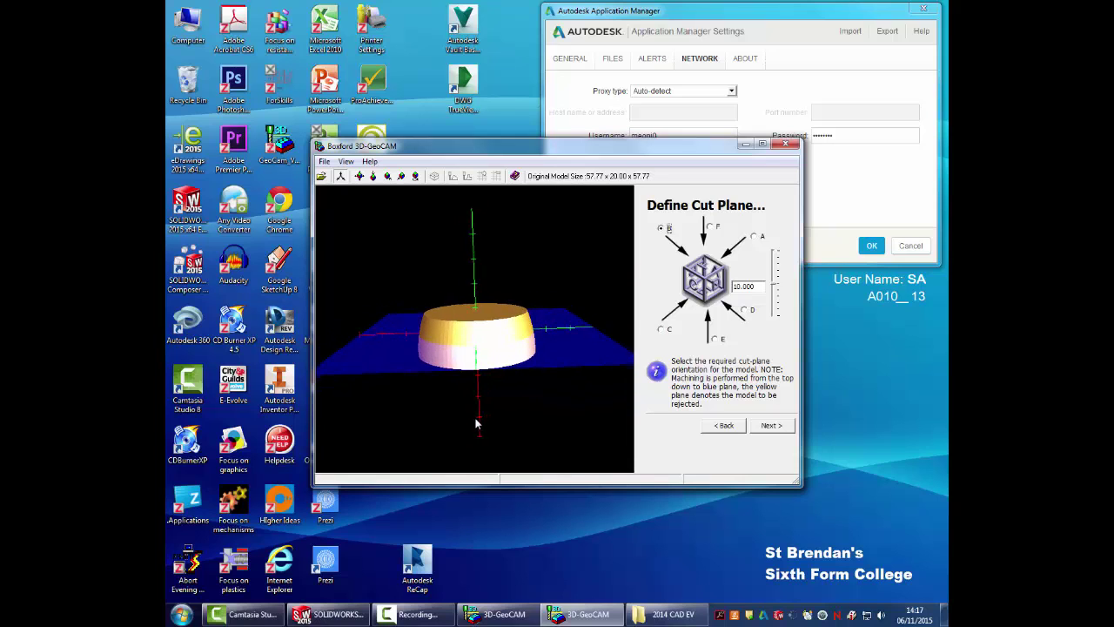
click(764, 145)
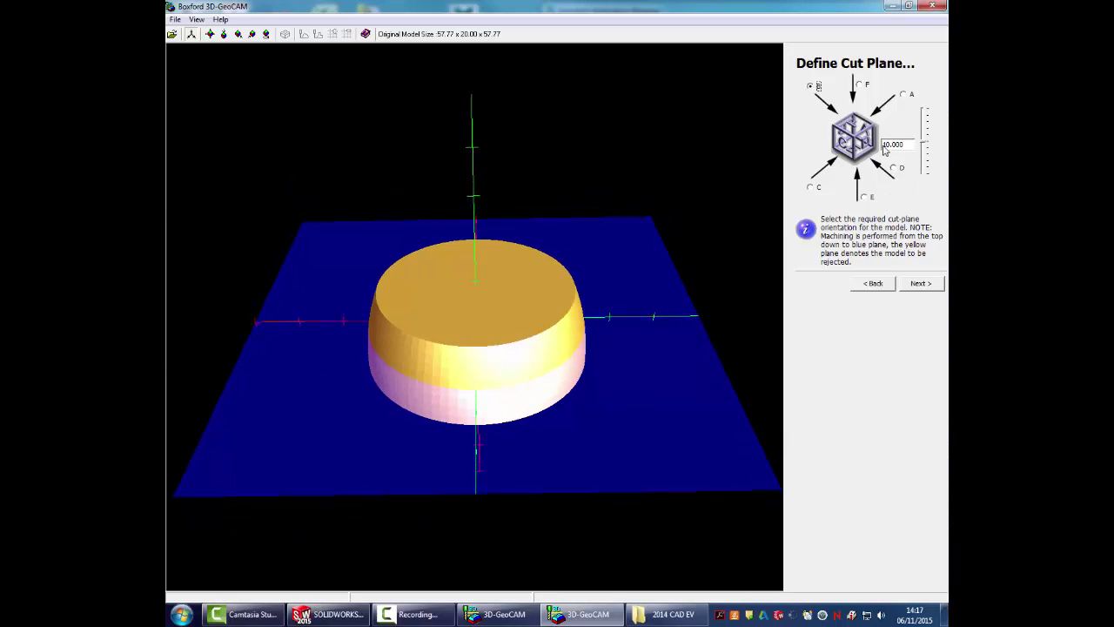
drag(925, 146, 930, 199)
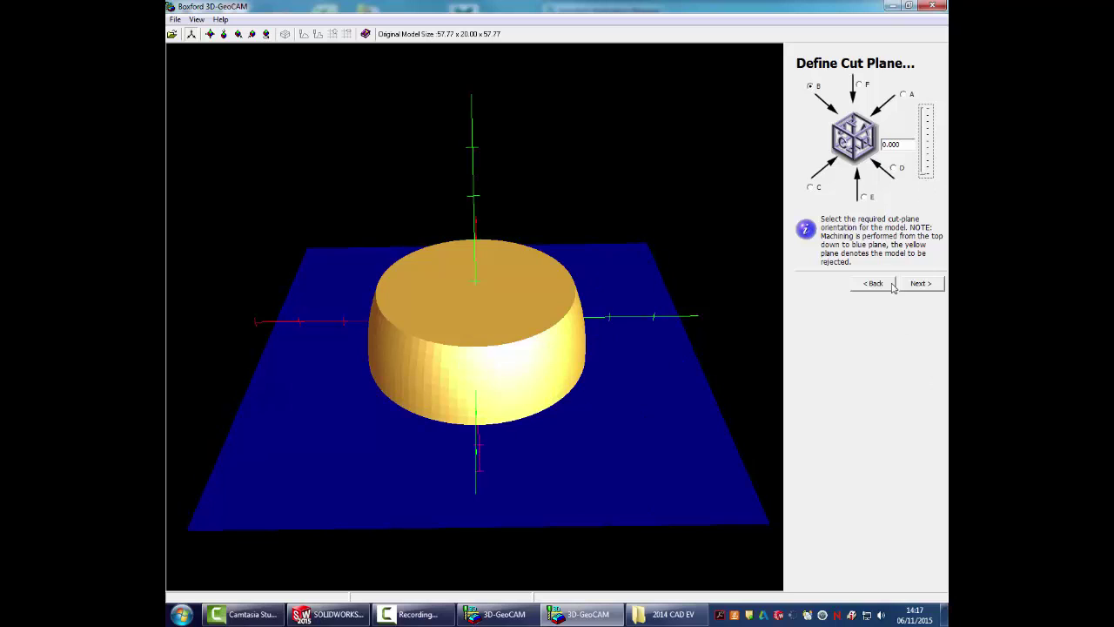
click(919, 284)
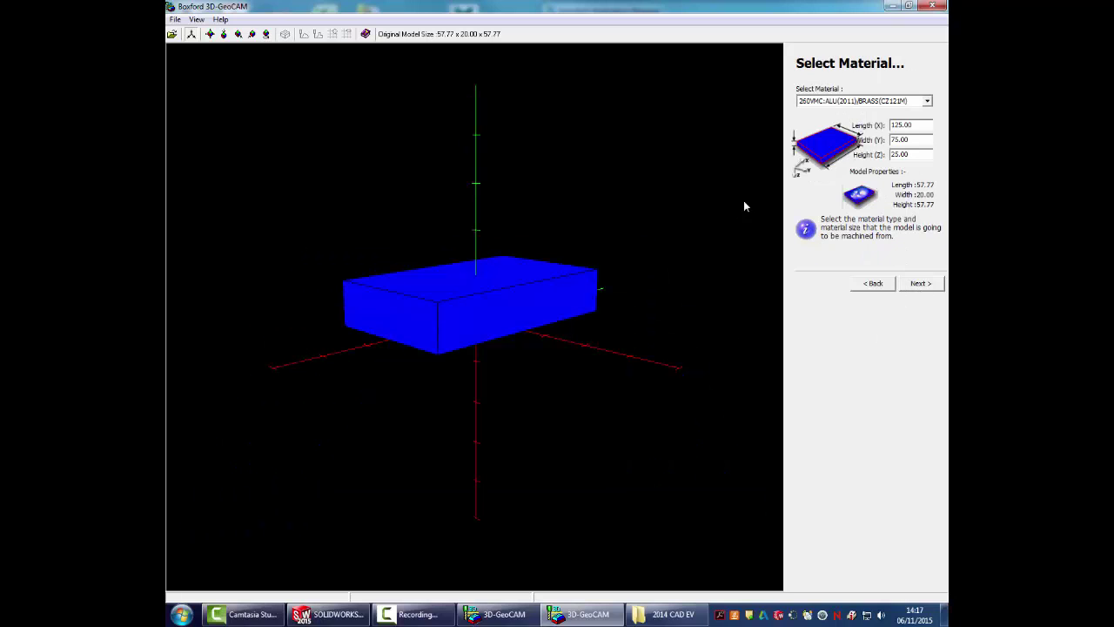
Select A3HSRMI2:HARD WOOD stock with length 70 and width 70 (70 × 70 × 20)
click(912, 100)
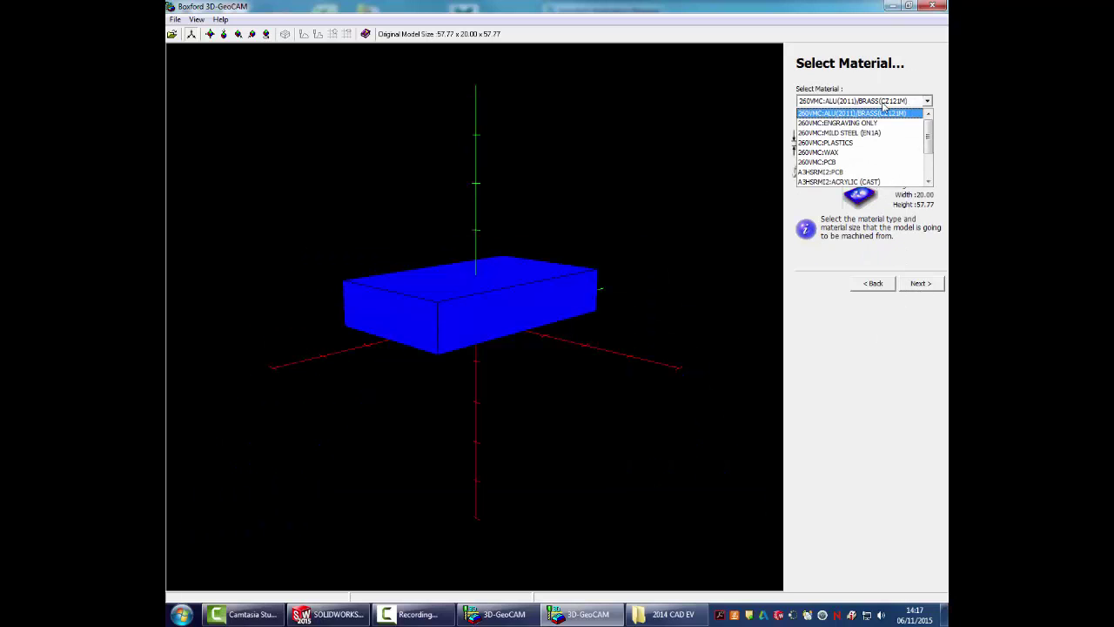
scroll(854, 165, down, 3)
click(854, 148)
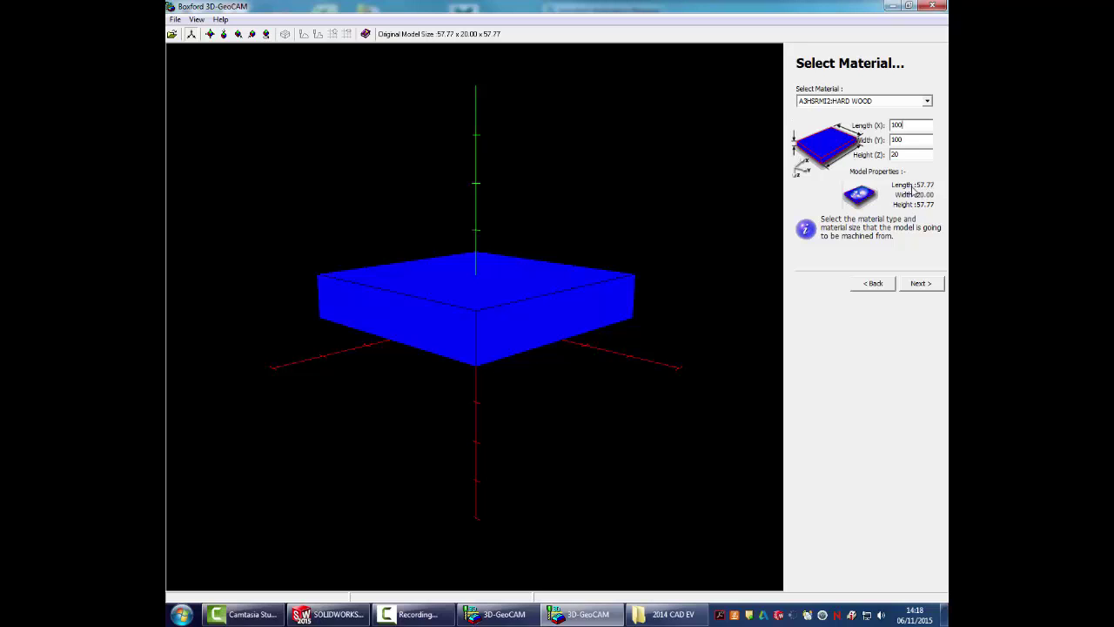
click(906, 140)
text(70)
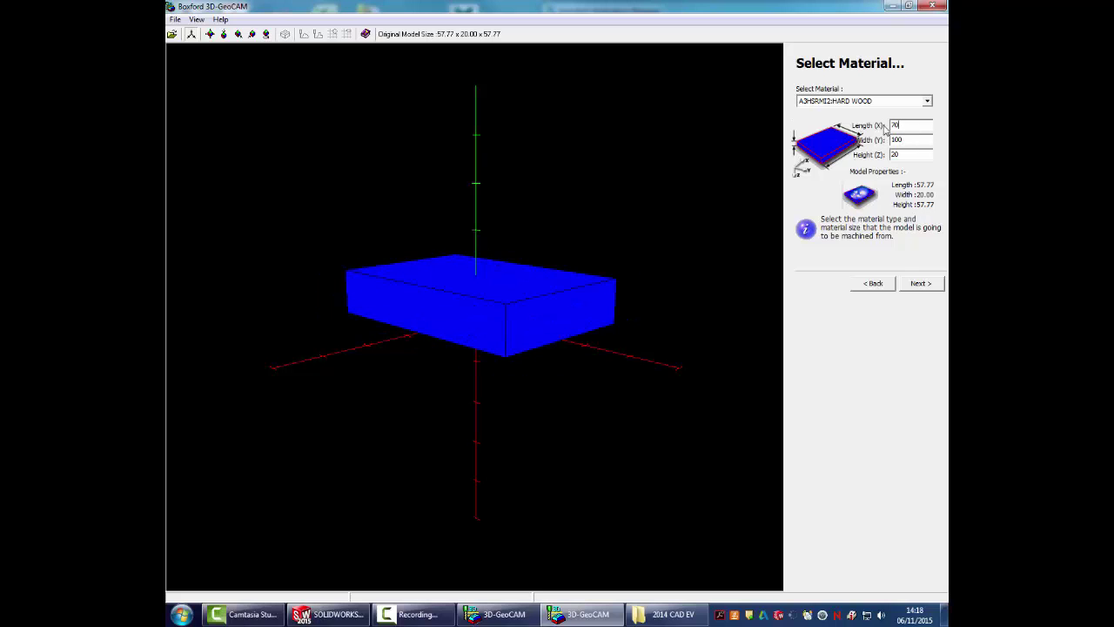
text(70)
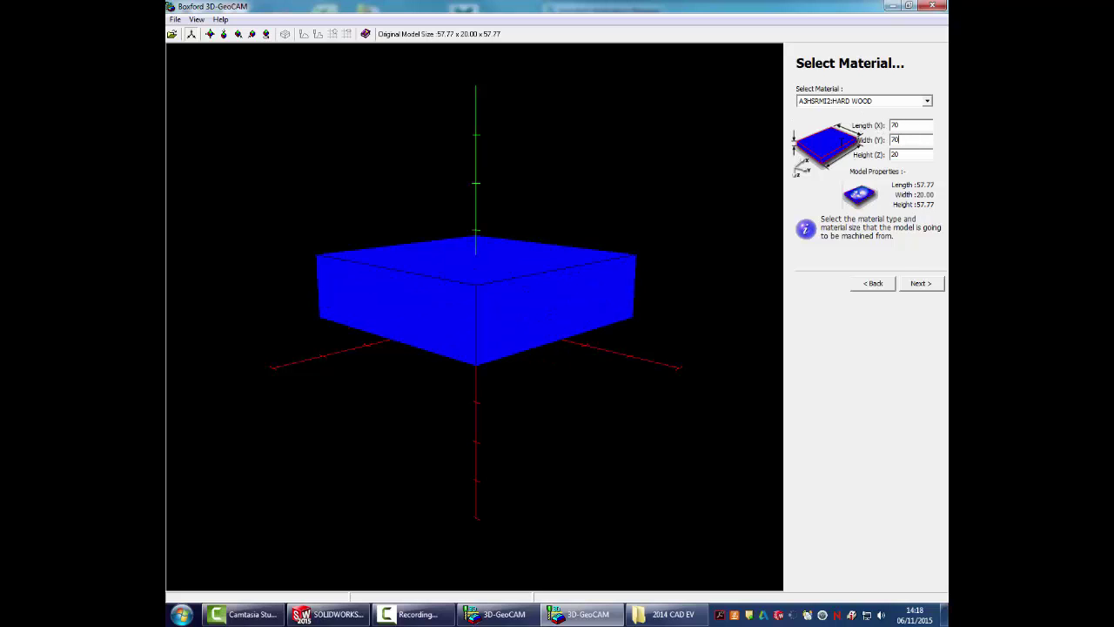
click(922, 284)
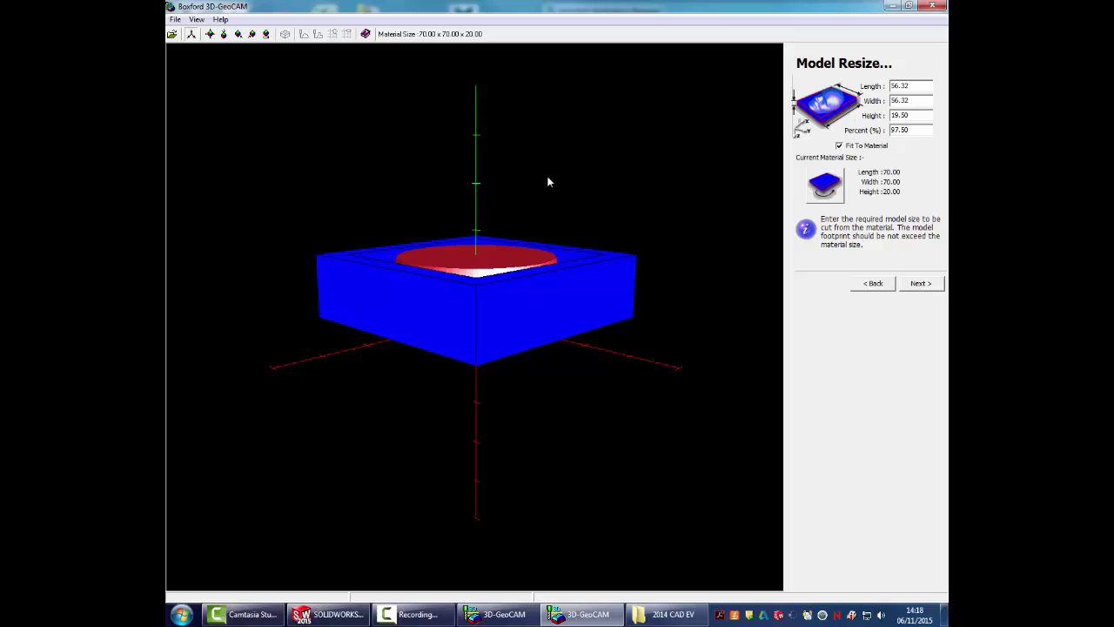
Change the model scale from 97.50% to 100% and continue to Model WorkShift
drag(547, 179, 545, 222)
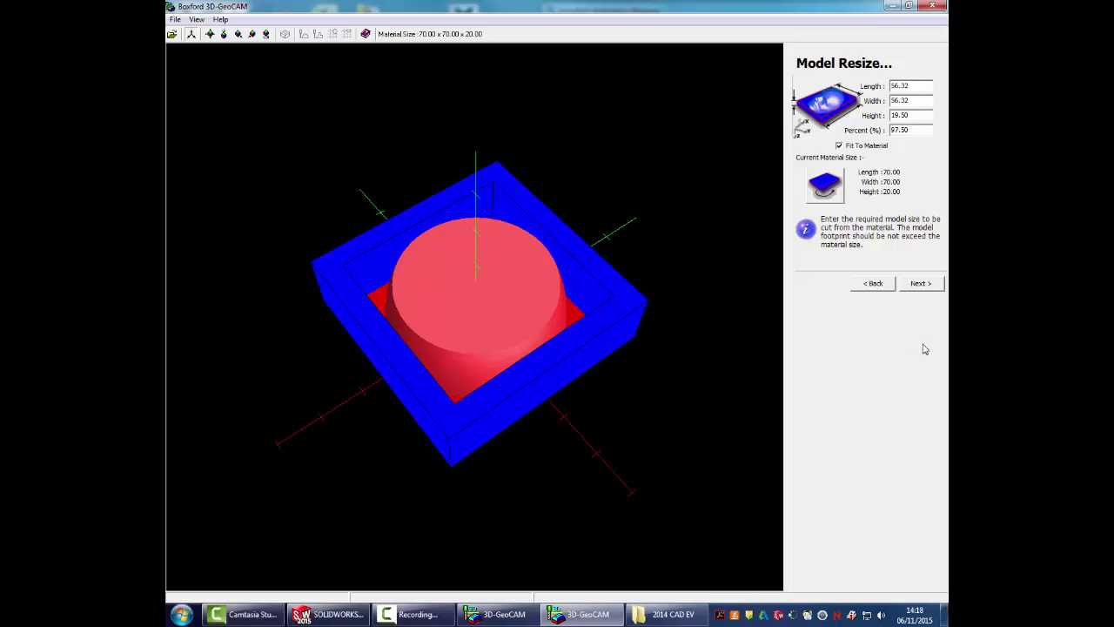
click(920, 287)
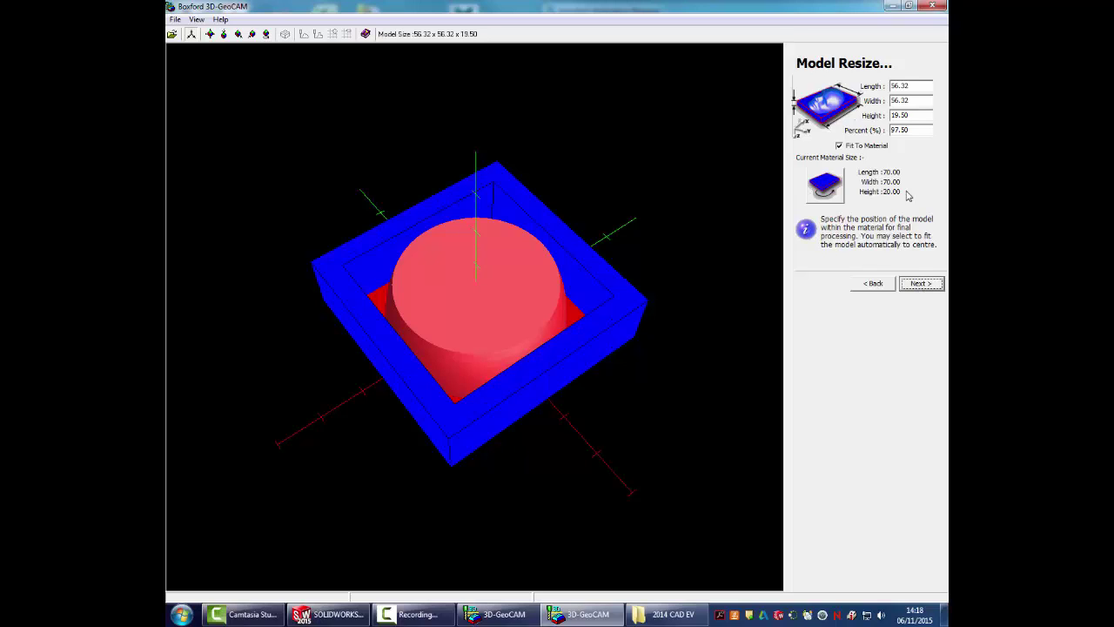
click(874, 285)
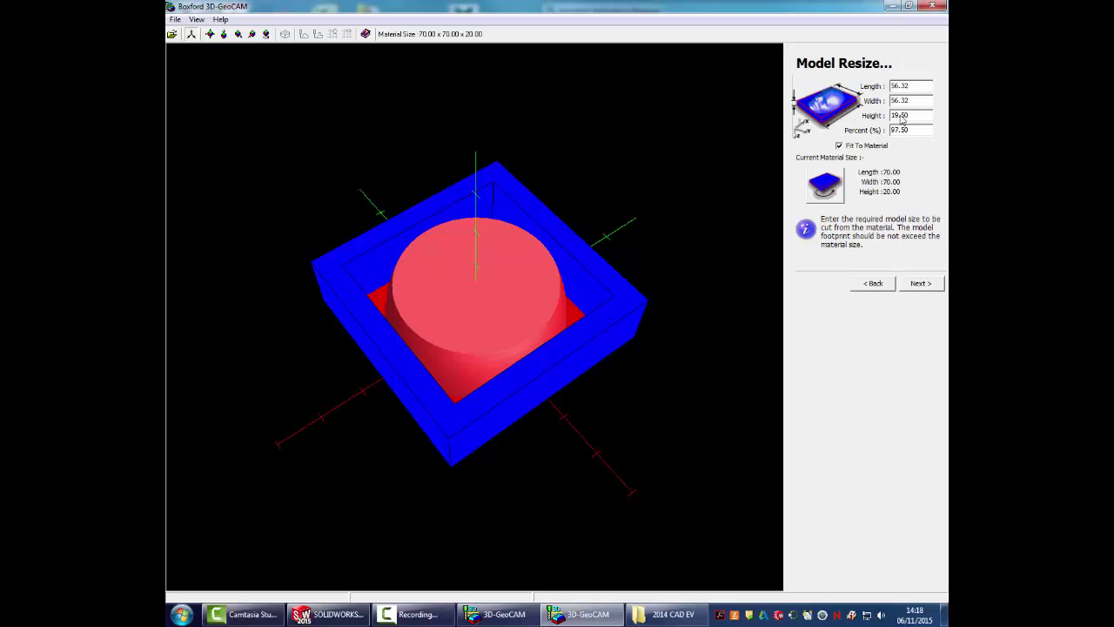
drag(914, 129, 857, 129)
text(100)
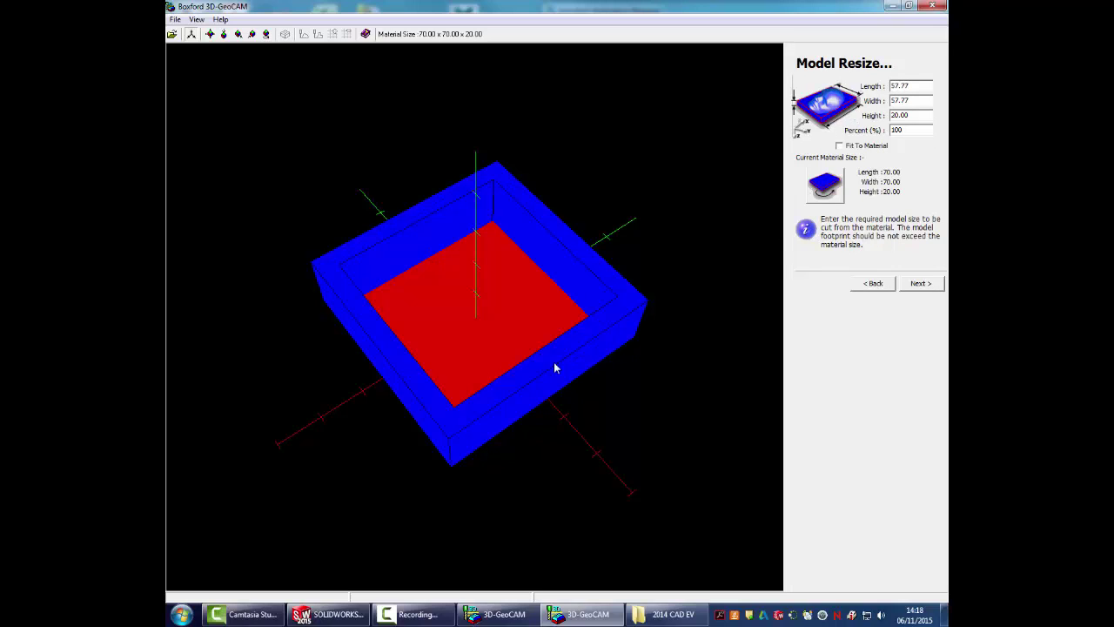
click(922, 284)
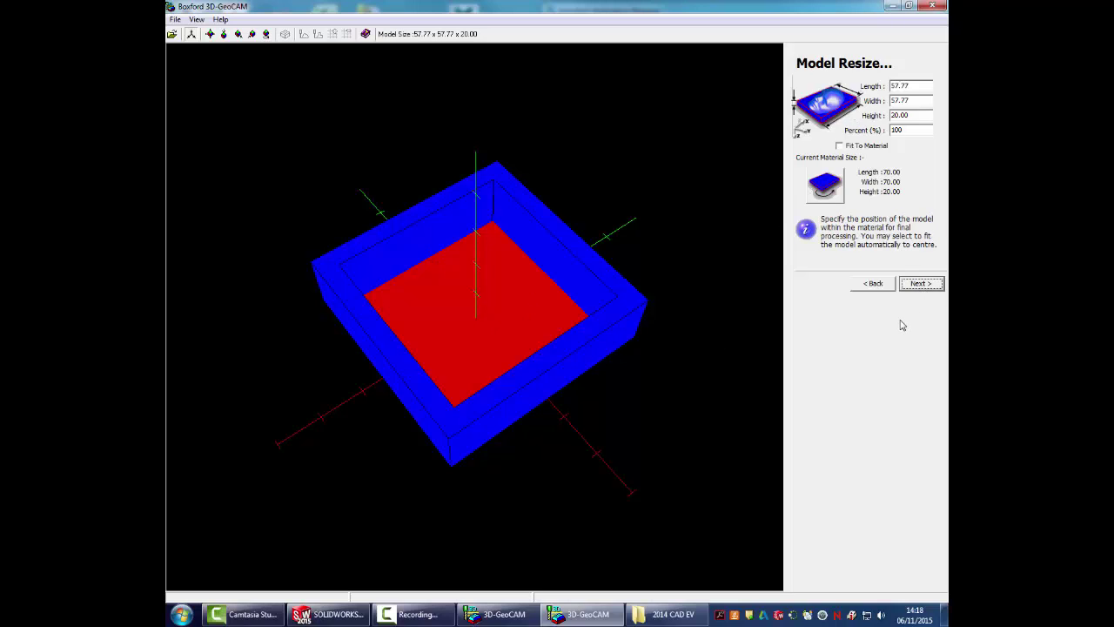
click(920, 286)
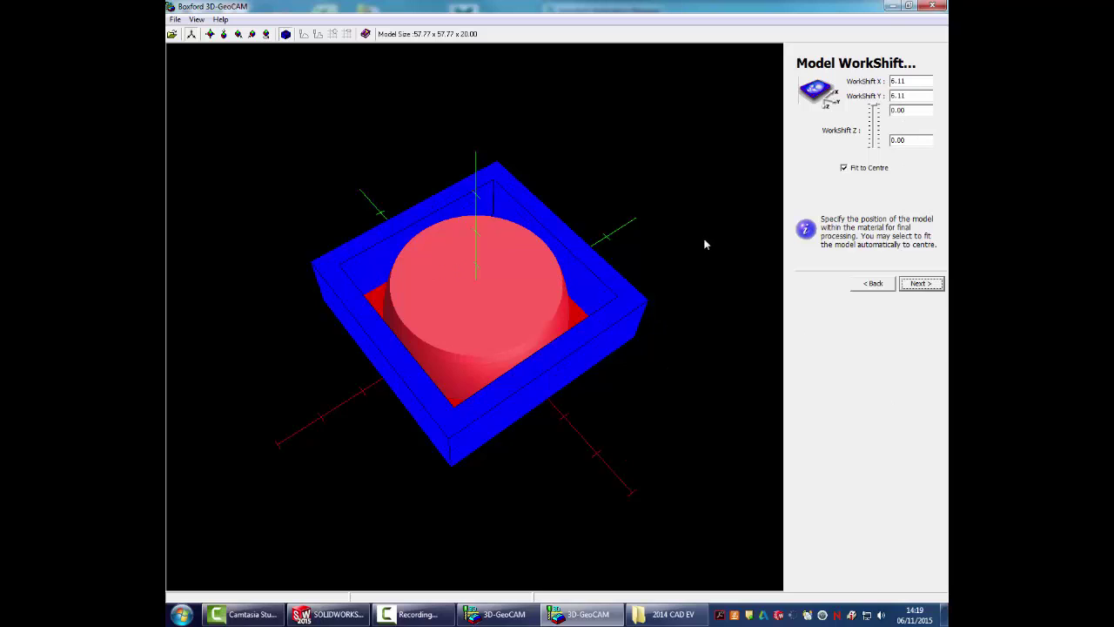
Set both the roughing and finishing tools to 9615,6.350mm RADIUS
click(921, 284)
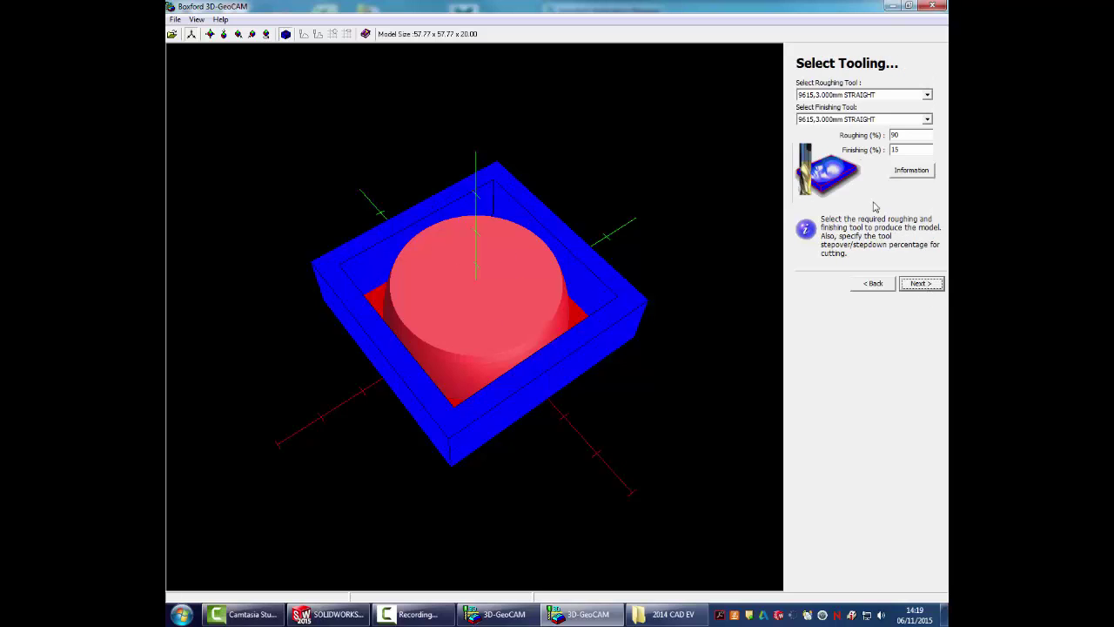
click(927, 96)
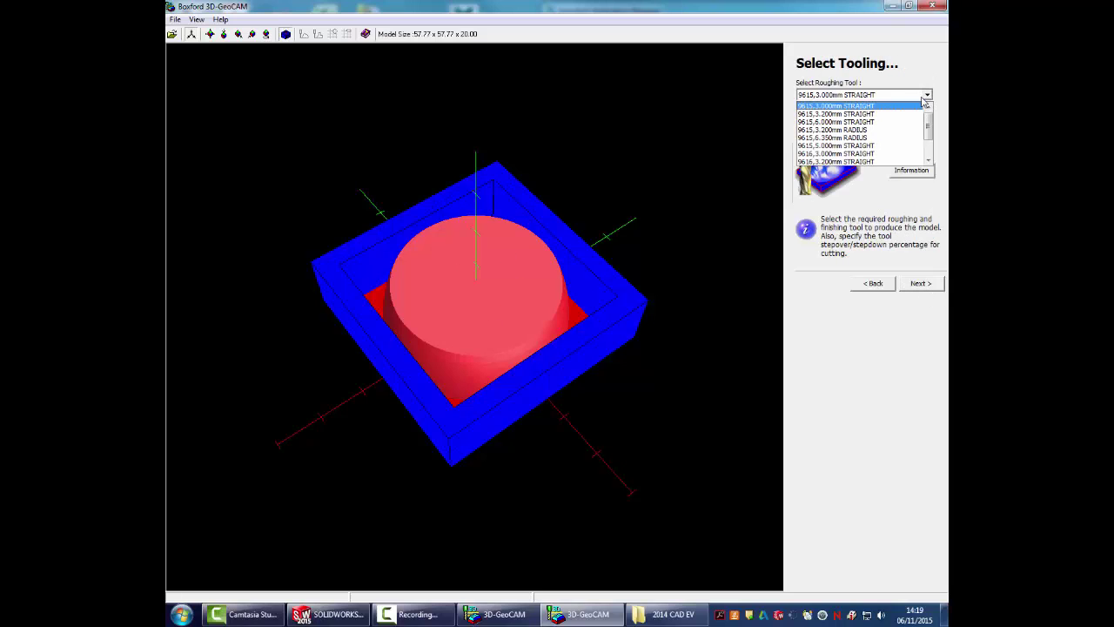
click(860, 137)
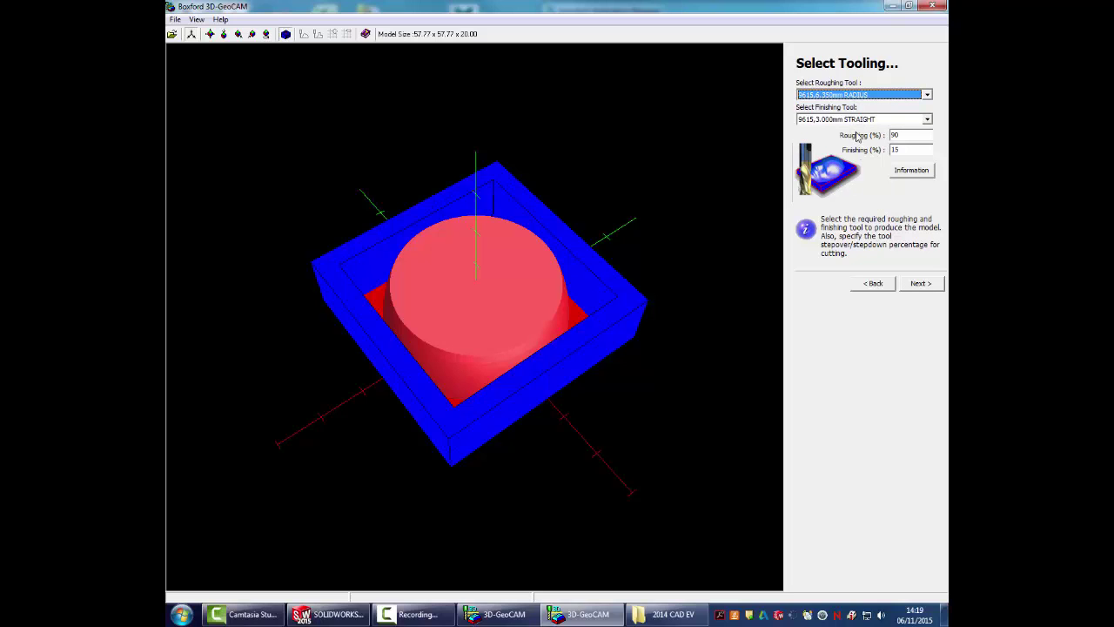
click(927, 120)
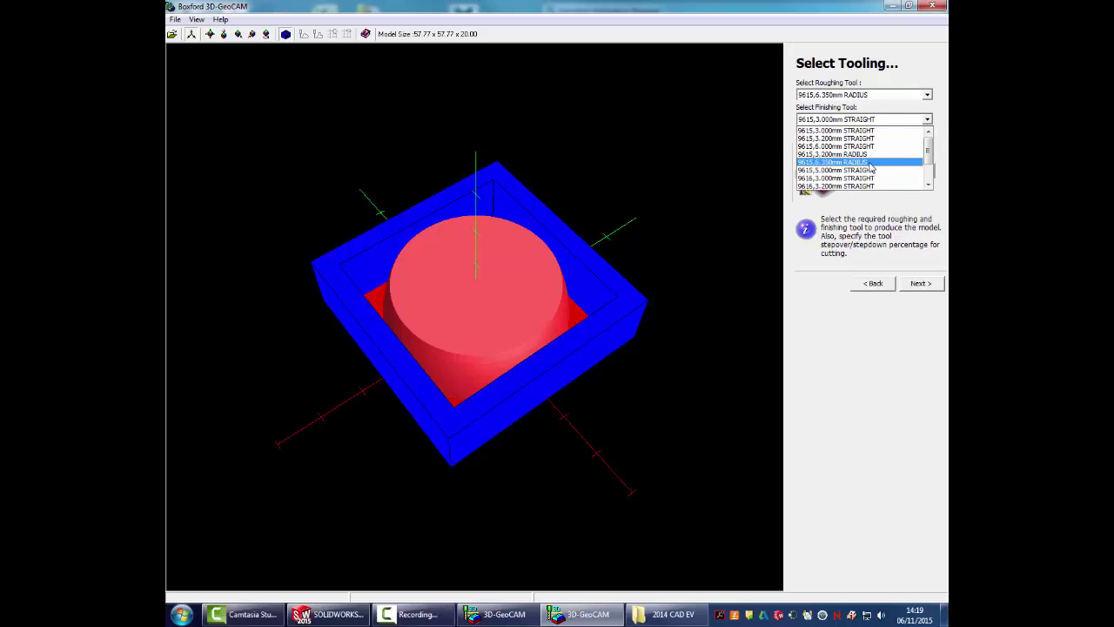
click(870, 163)
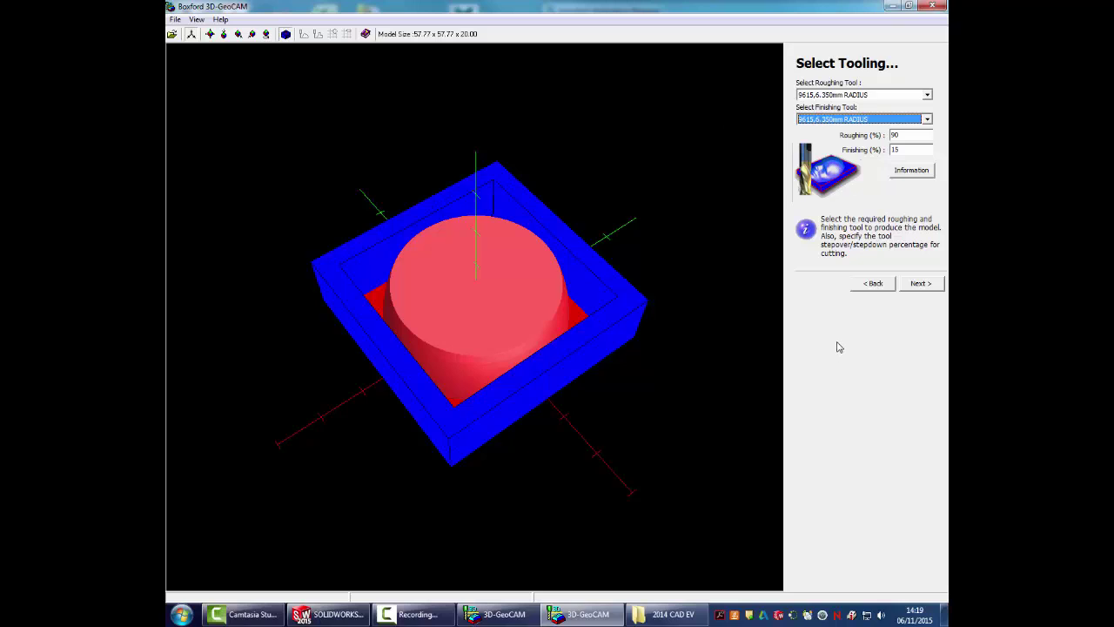
click(920, 284)
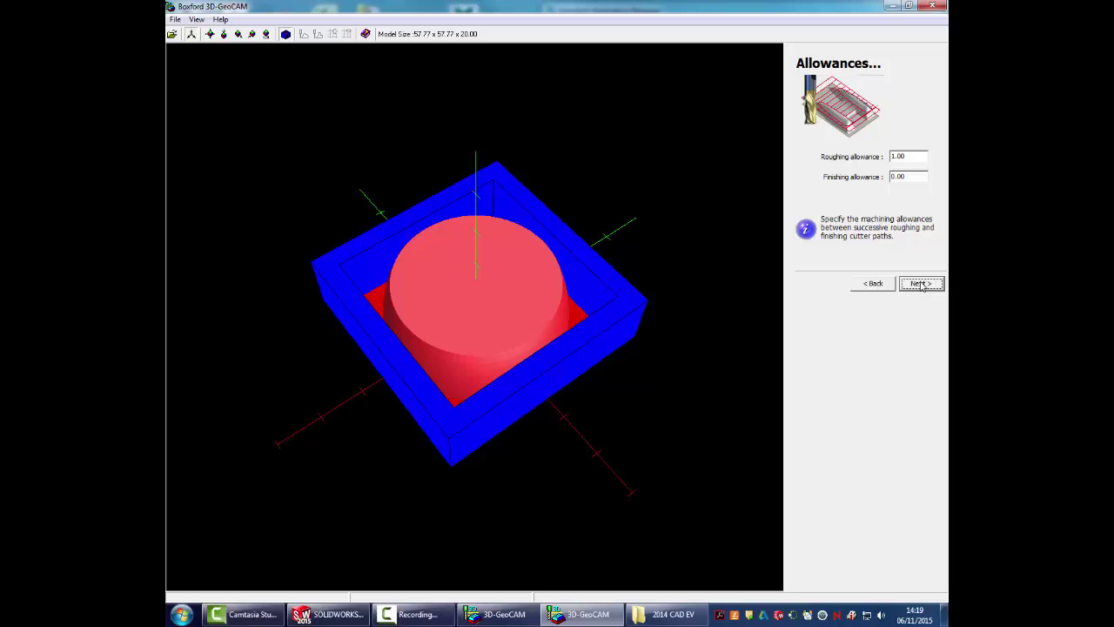
Keep the default allowances (1.00 roughing, 0.00 finishing) and leave Rough Entire Material on
click(922, 286)
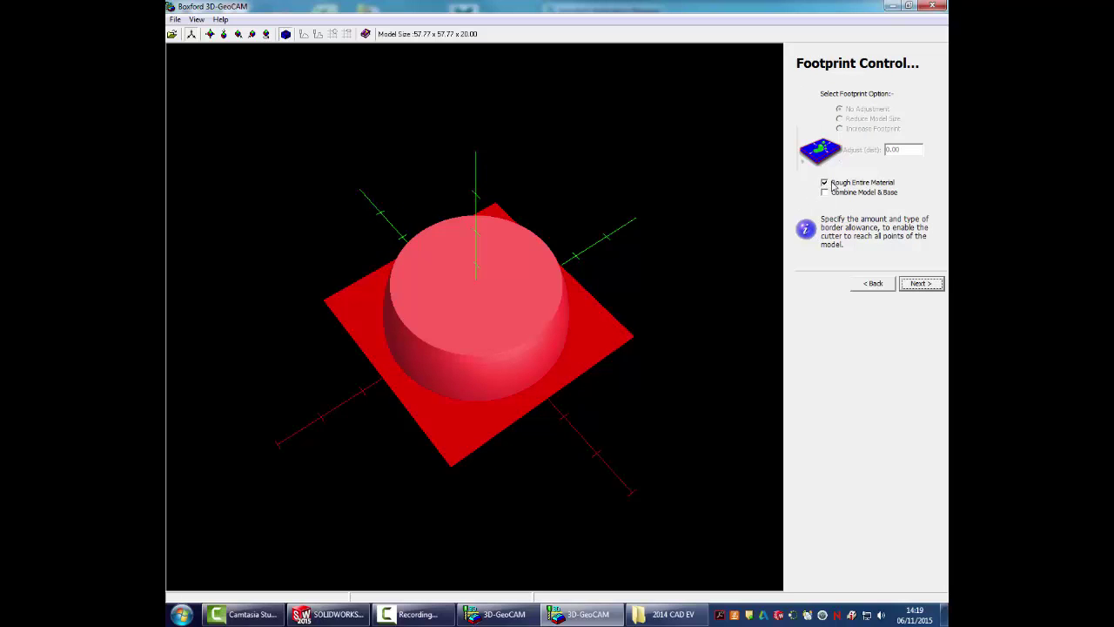
click(824, 183)
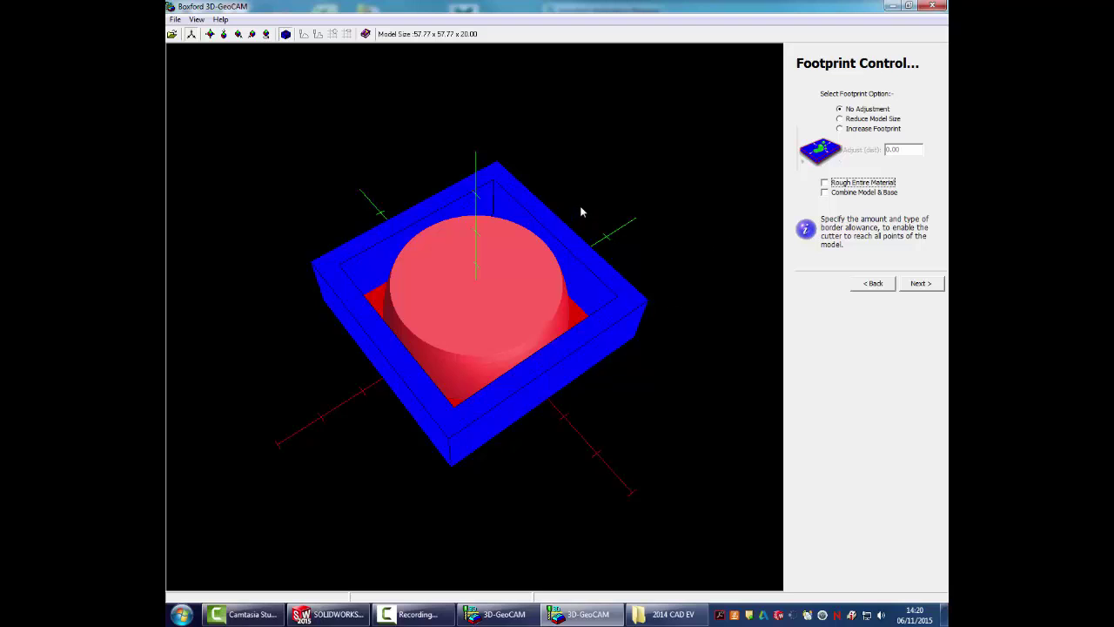
click(825, 183)
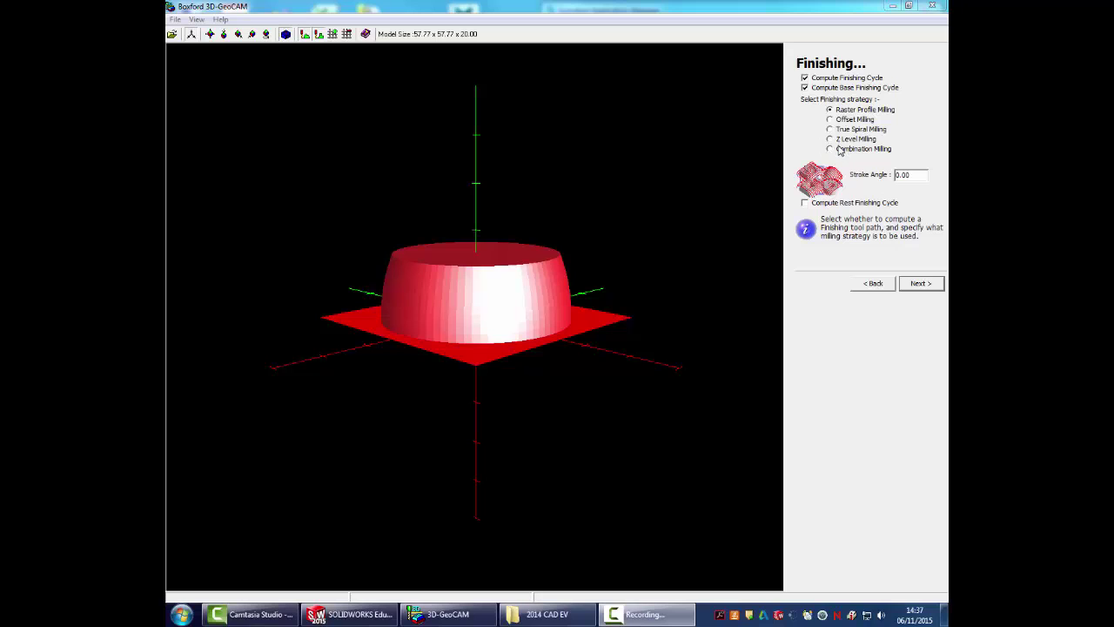
Use True Spiral Milling for finishing, compute the toolpaths and play the machining simulation
click(830, 128)
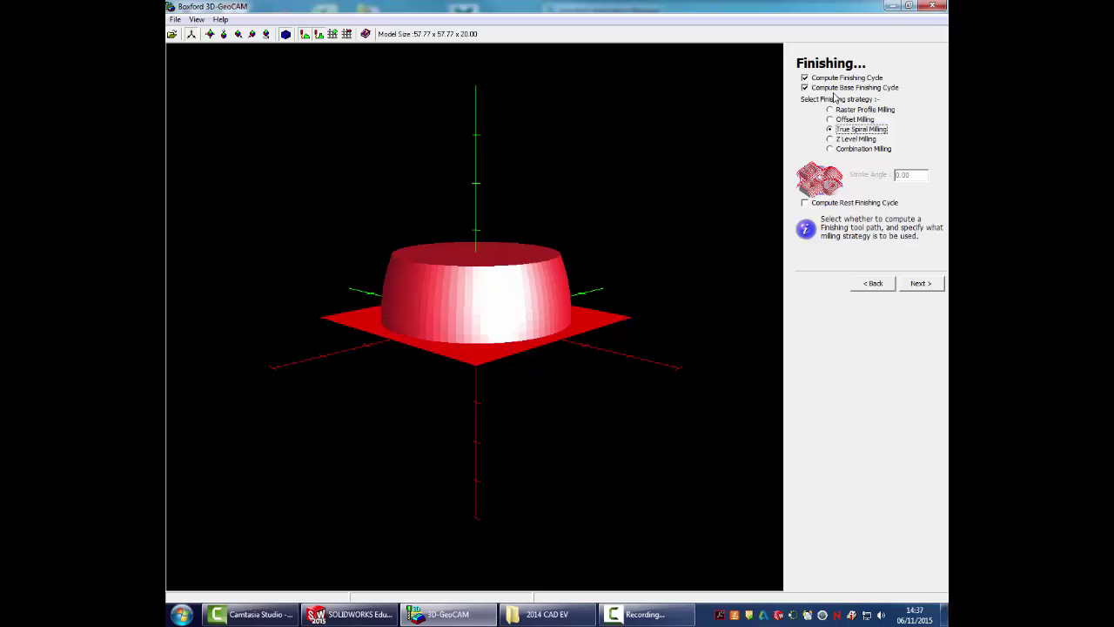
click(921, 284)
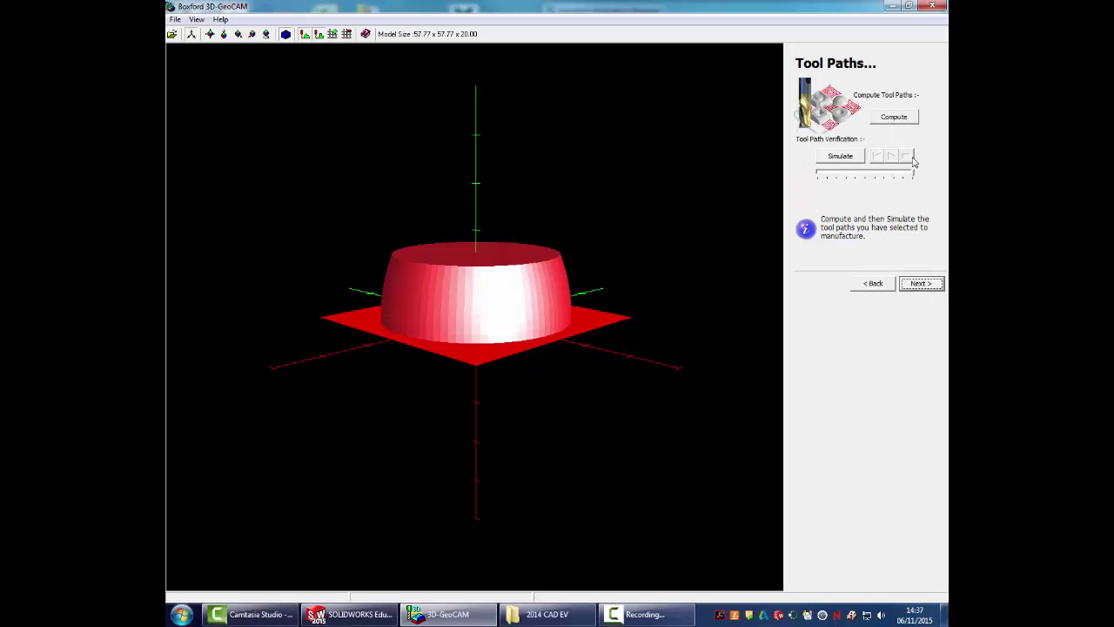
click(892, 116)
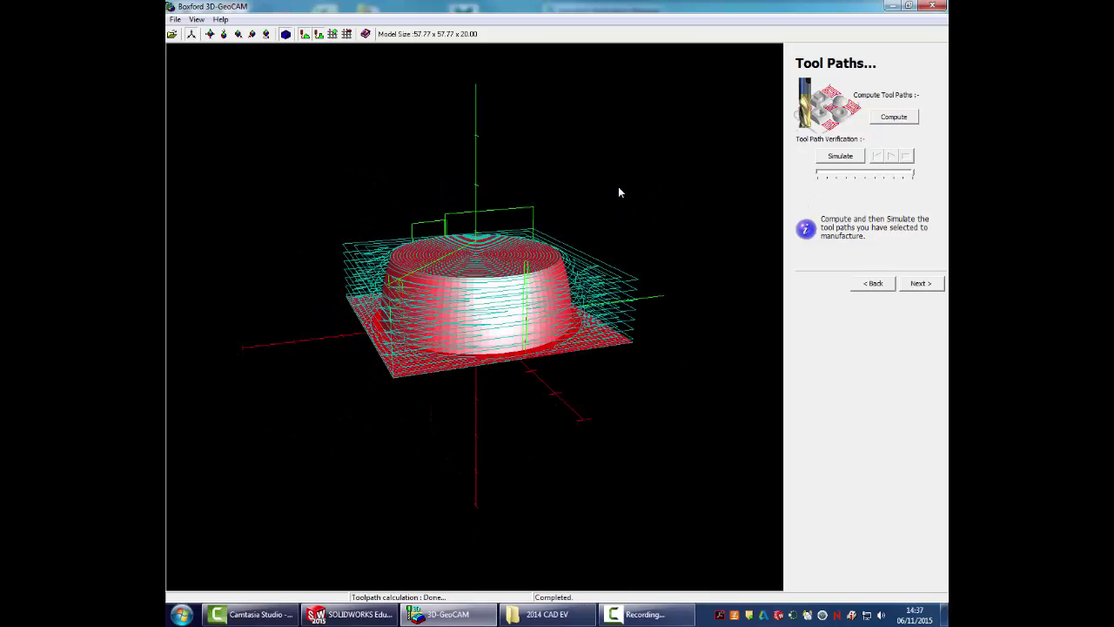
click(838, 156)
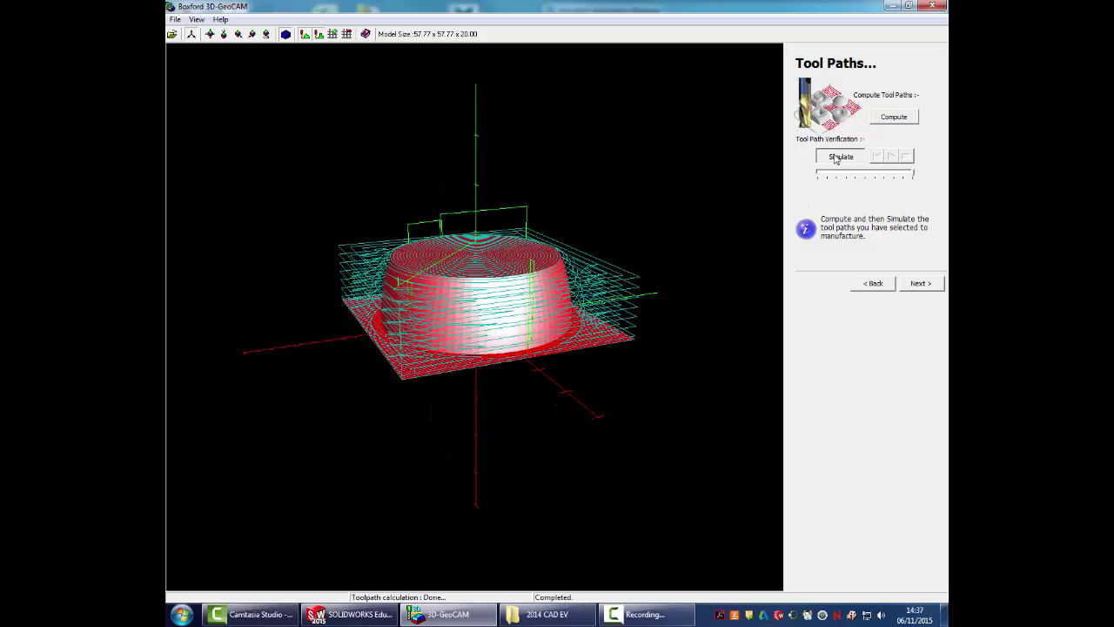
click(890, 156)
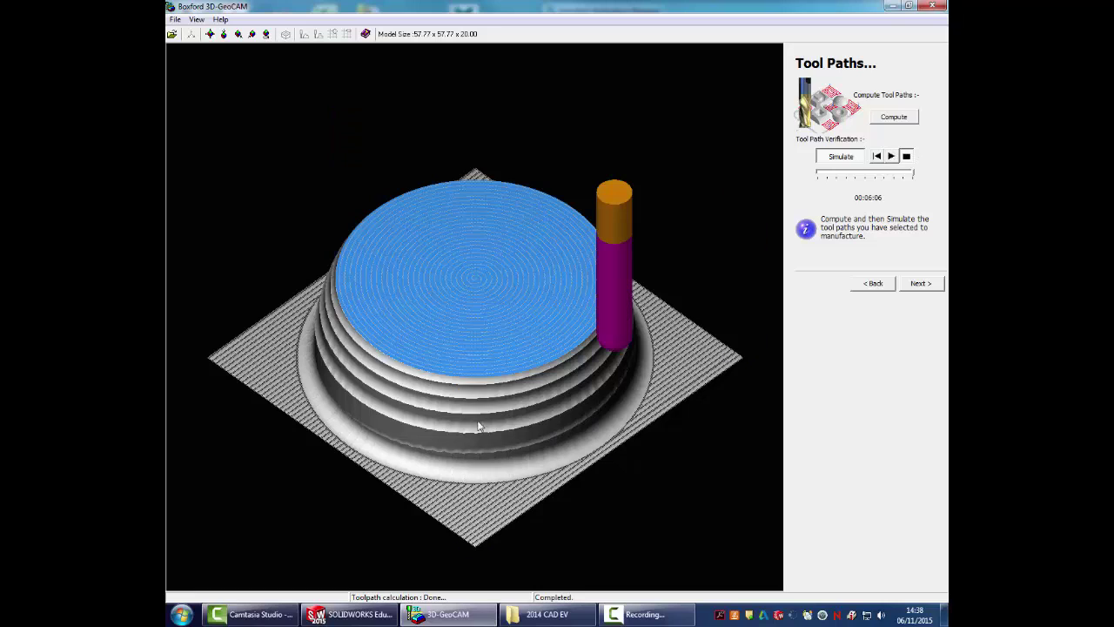
Return through the wizard to Finishing and switch it to Raster Profile Milling
click(875, 287)
click(875, 288)
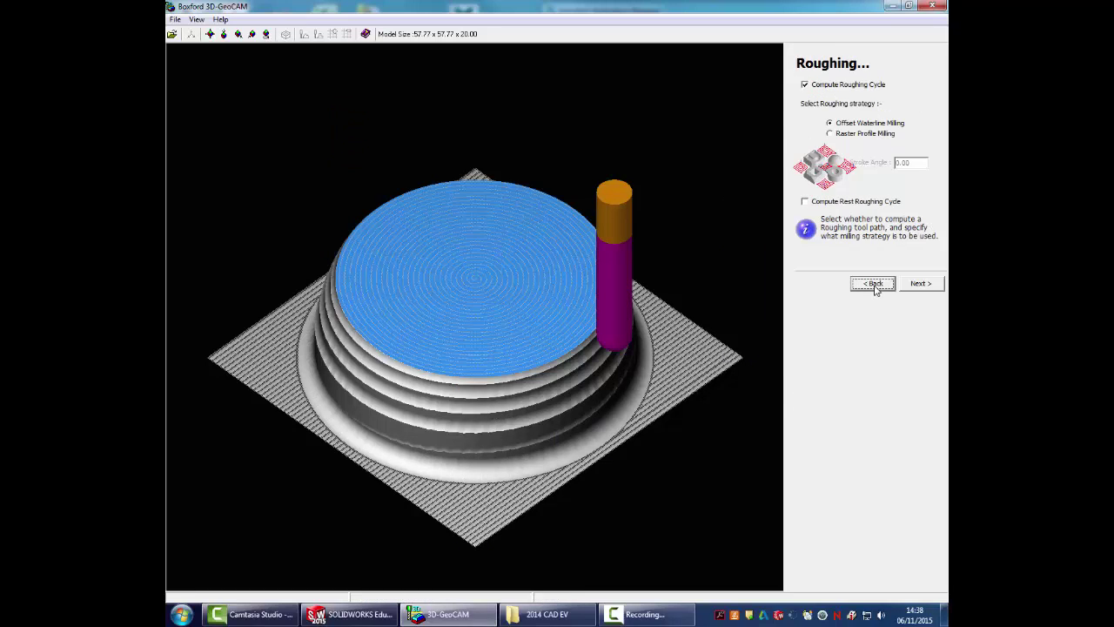
click(874, 285)
click(874, 285)
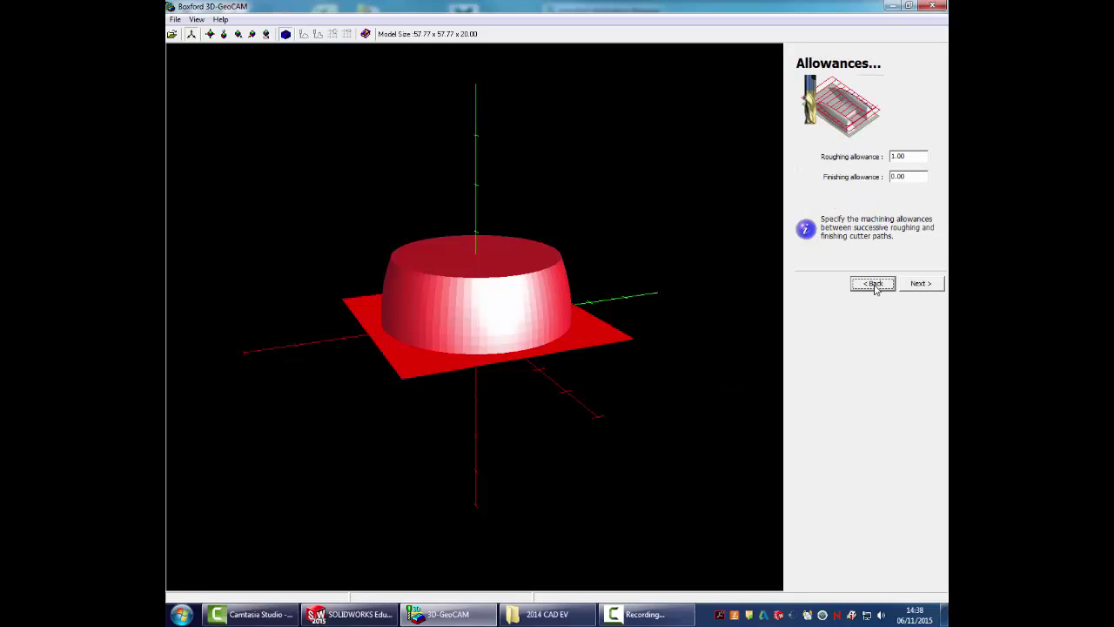
click(875, 285)
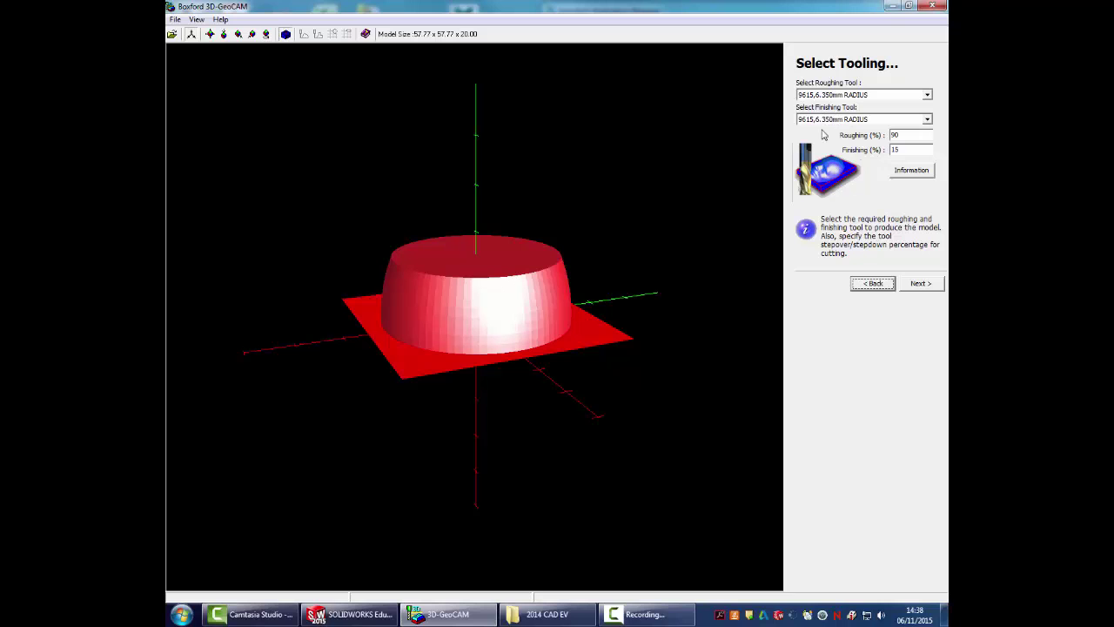
click(920, 285)
click(921, 285)
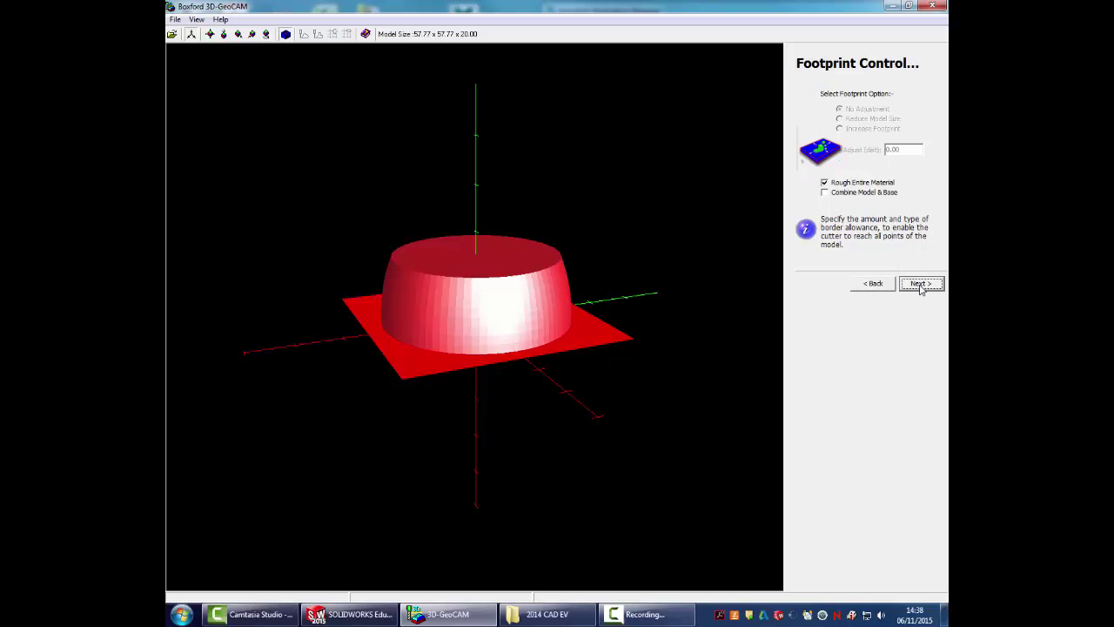
click(920, 286)
click(920, 286)
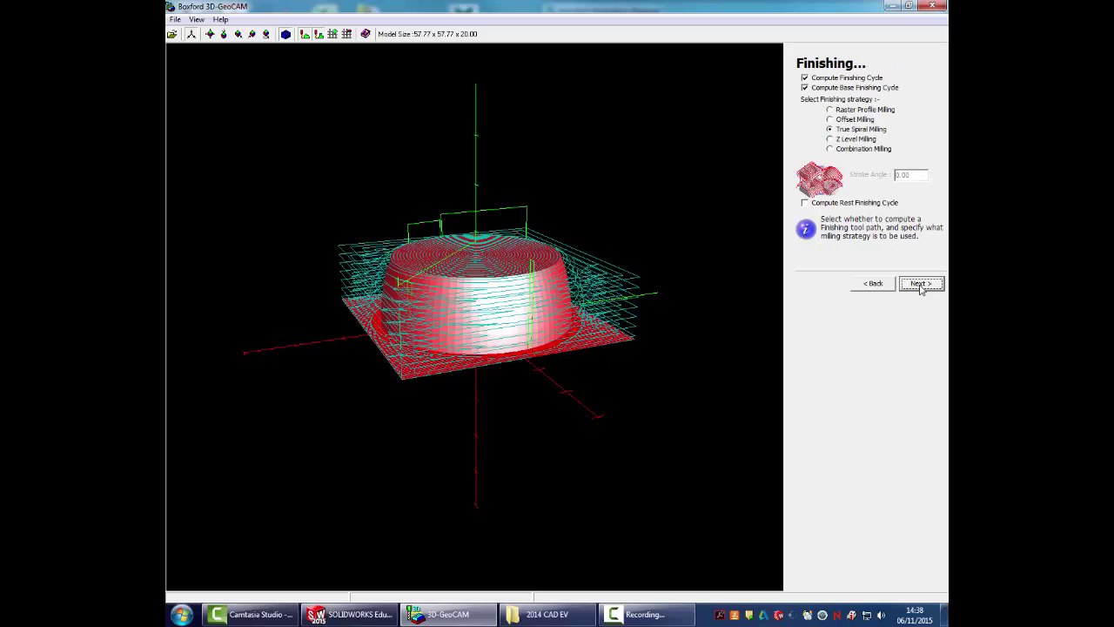
click(831, 109)
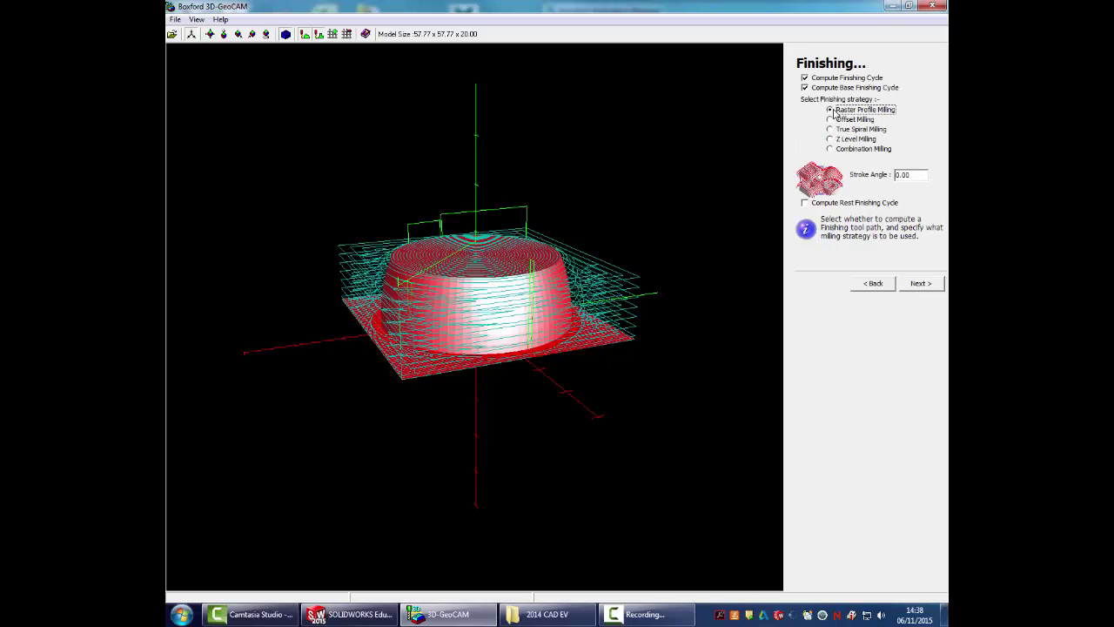
click(923, 286)
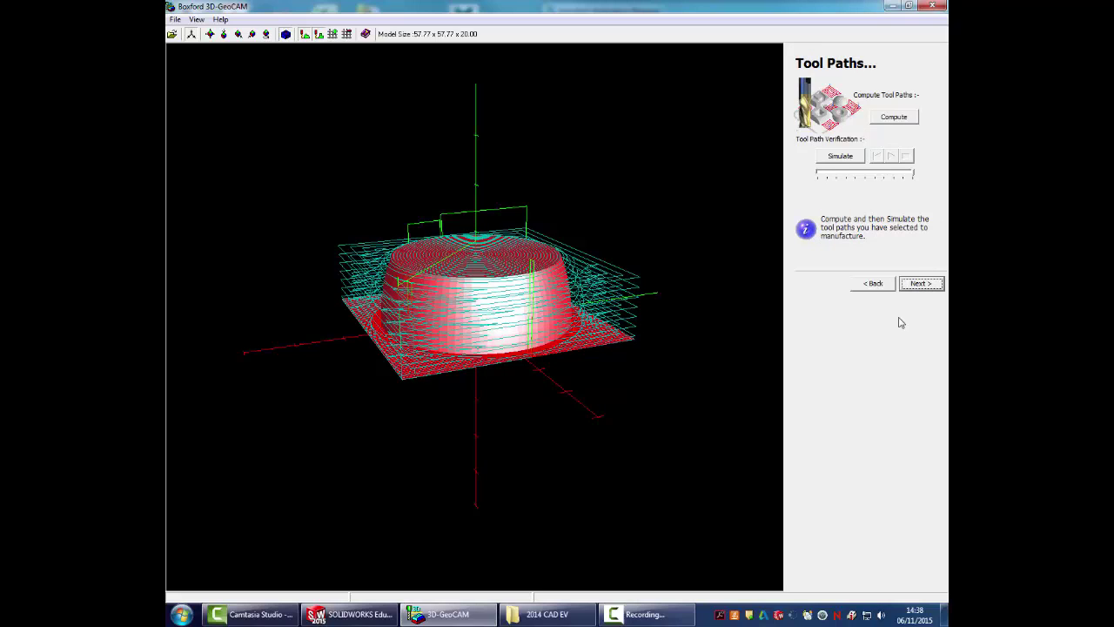
Recompute the raster toolpaths and simulate the dome machining, running 00:06:46
click(888, 118)
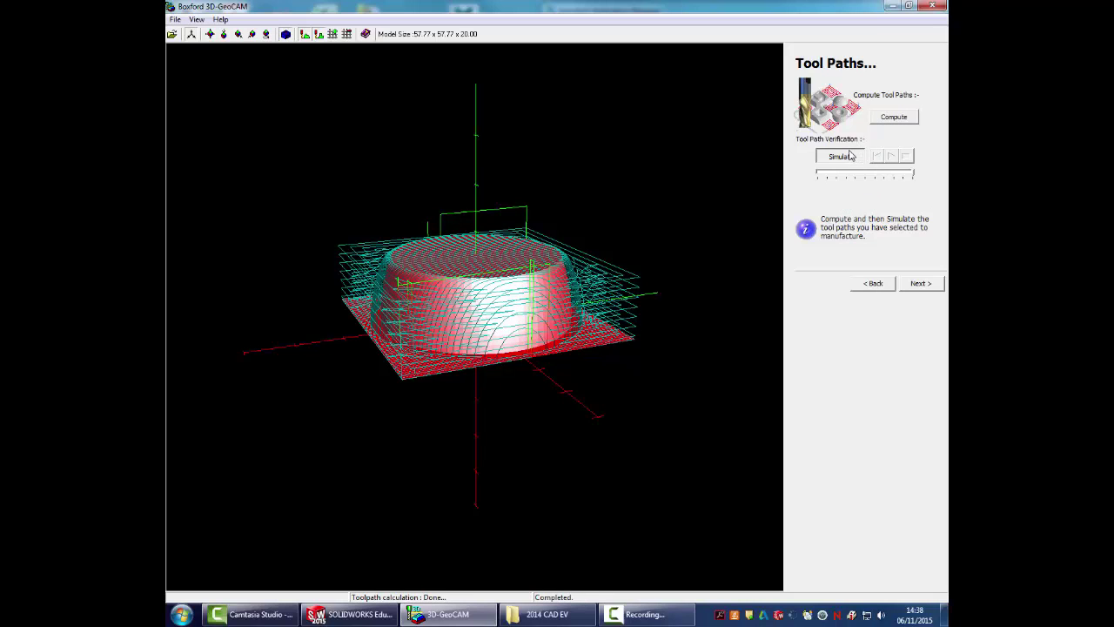
click(853, 156)
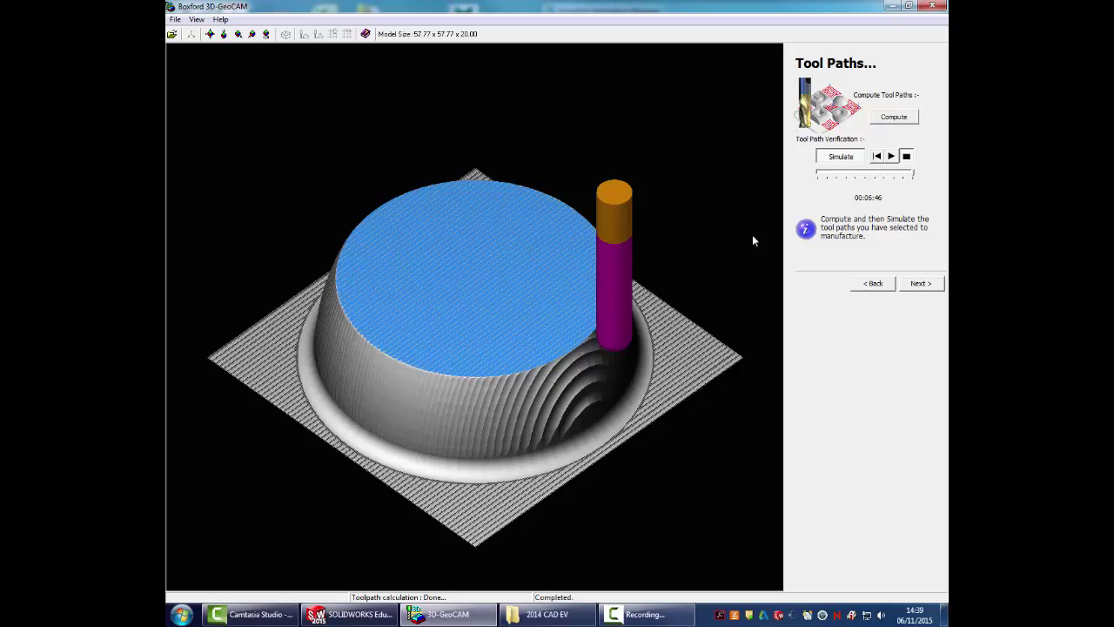
Go to Post Process with Boxford V10 and both Roughing and Finishing toolpaths ticked
click(923, 283)
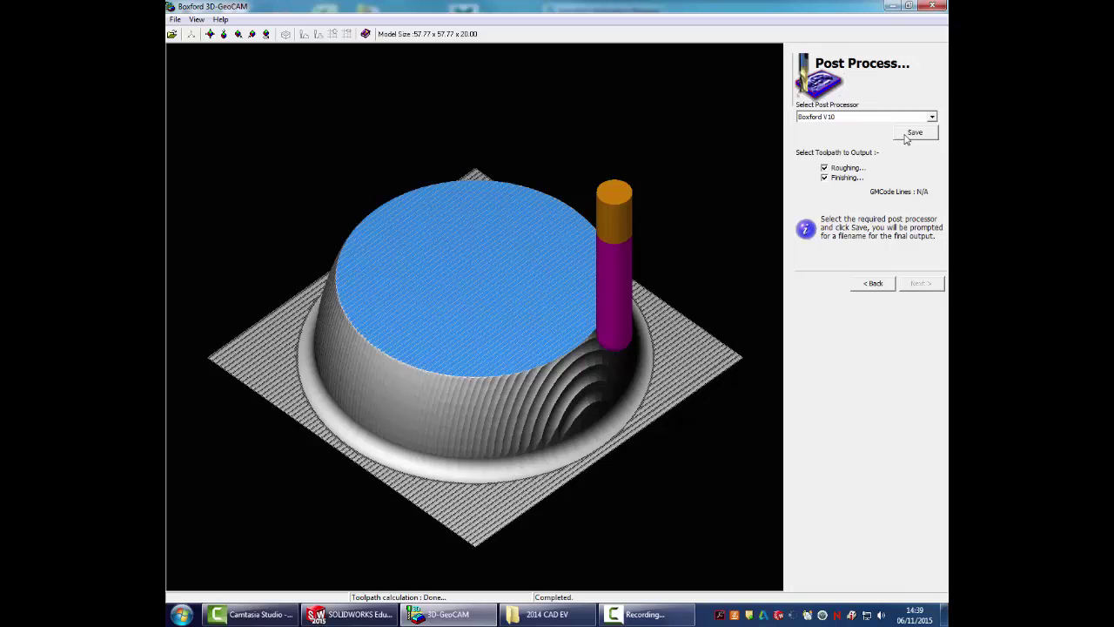